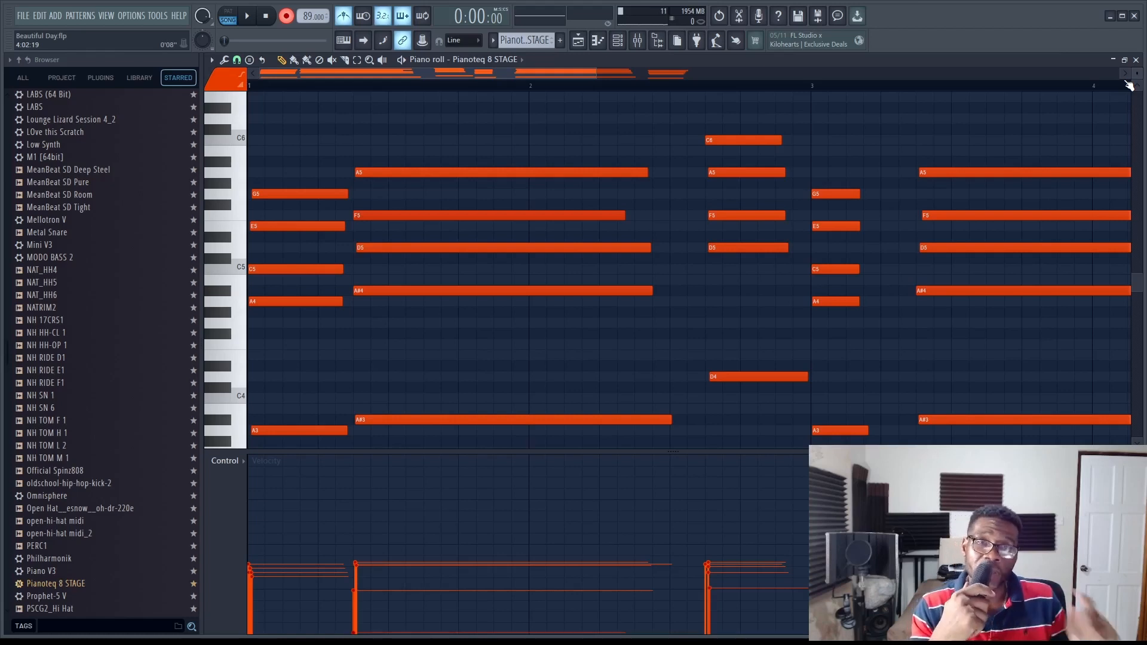
Save the project and play back the recorded Pianoteq 8 STAGE chord part from the start.
key(ctrl+s)
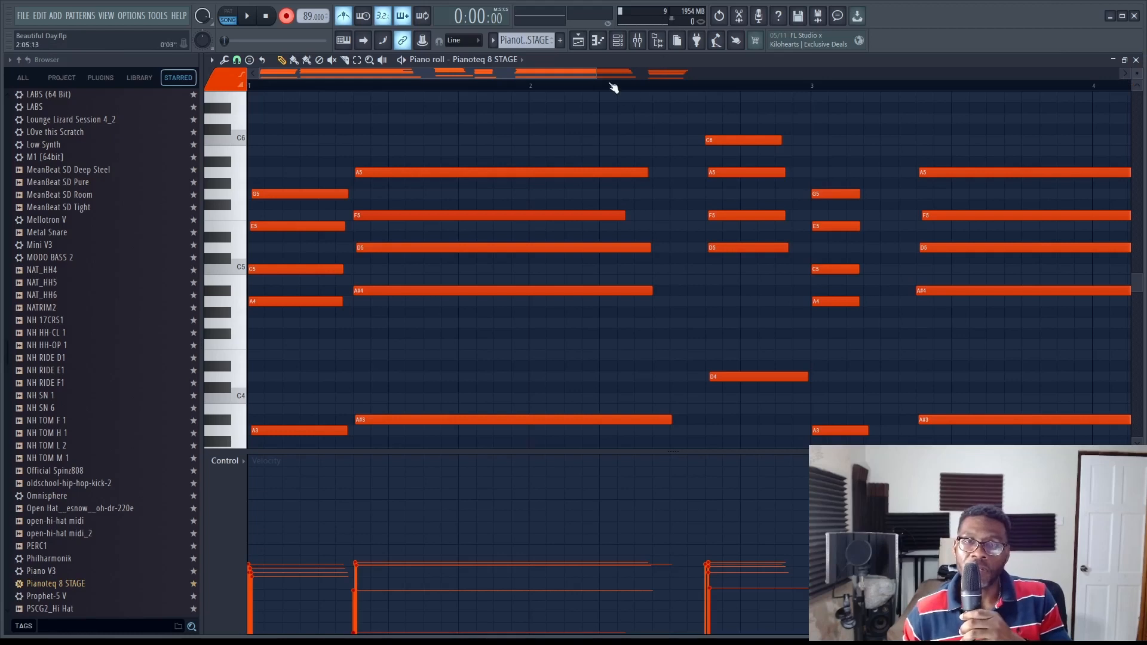
drag(596, 75, 947, 122)
scroll(824, 299, down, 4)
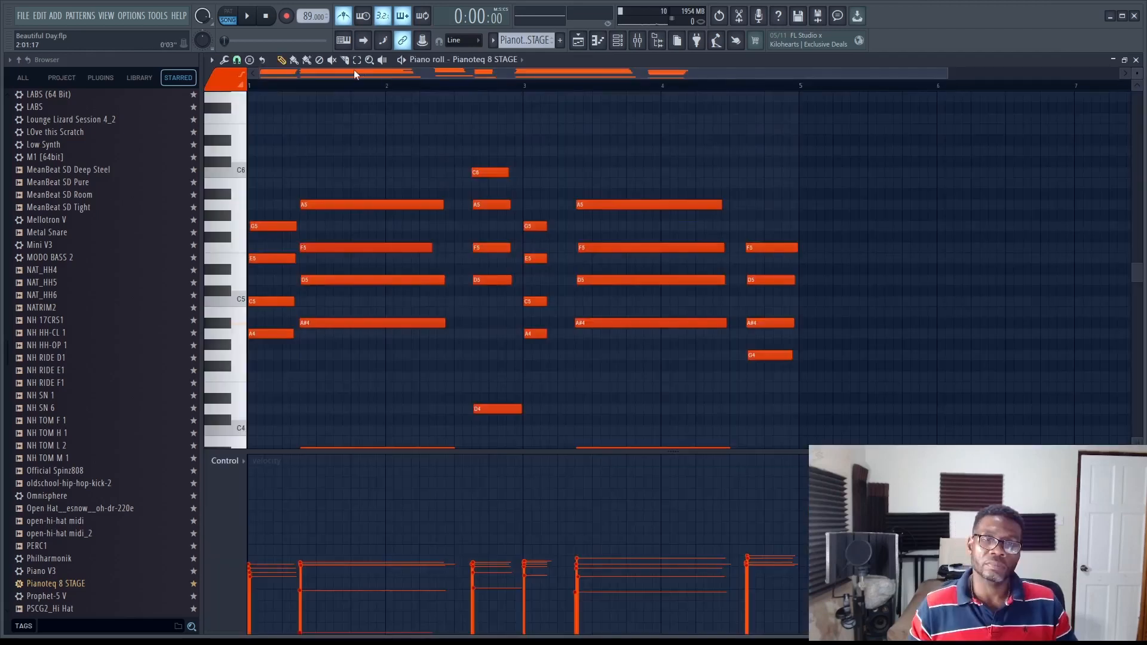
key(space)
scroll(271, 106, up, 4)
scroll(382, 164, down, 1)
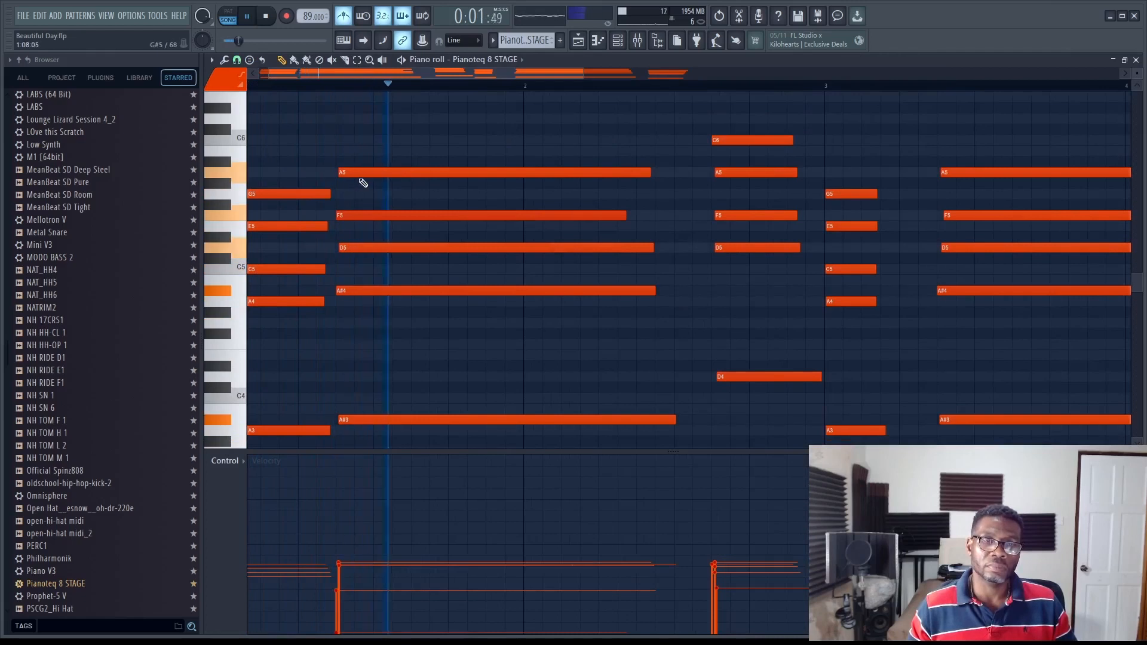
Lengthen the A5, F5 and D5 notes of the sustained second chord until just before the next chord in bar 2.
drag(615, 172, 690, 225)
ctrl+click(703, 200)
click(694, 216)
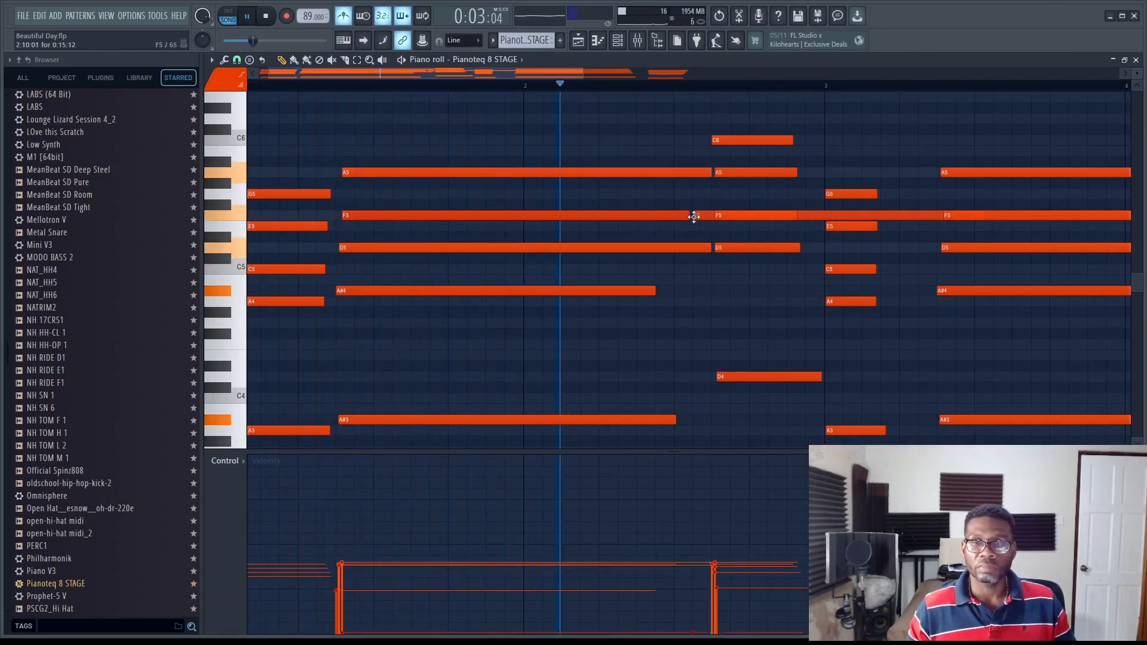
right_click(708, 218)
click(707, 219)
right_click(707, 219)
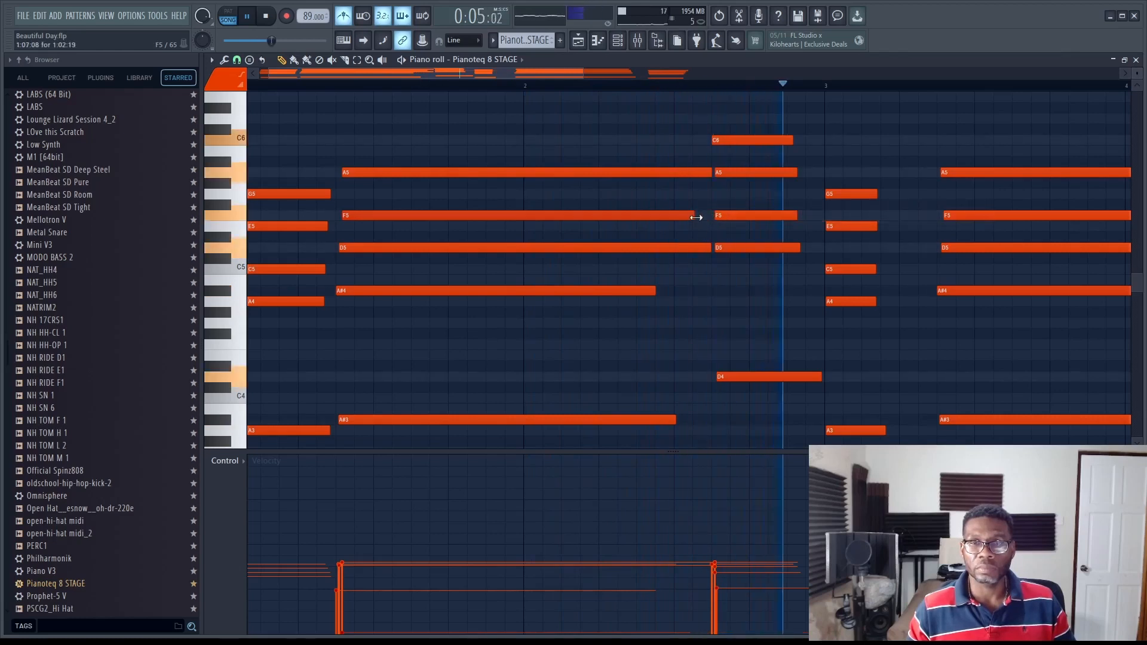
drag(697, 218, 707, 217)
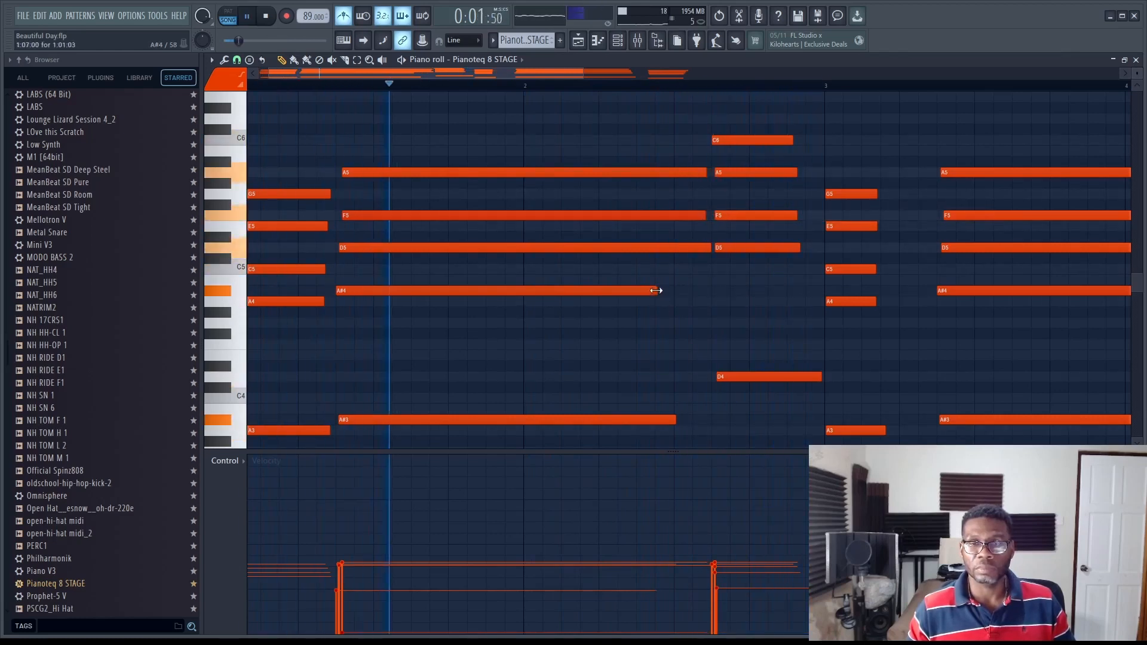
Lengthen the sustained second chord's A#4 and A#3 notes until just before the next chord in bar 2.
drag(656, 290, 701, 291)
click(680, 420)
right_click(685, 424)
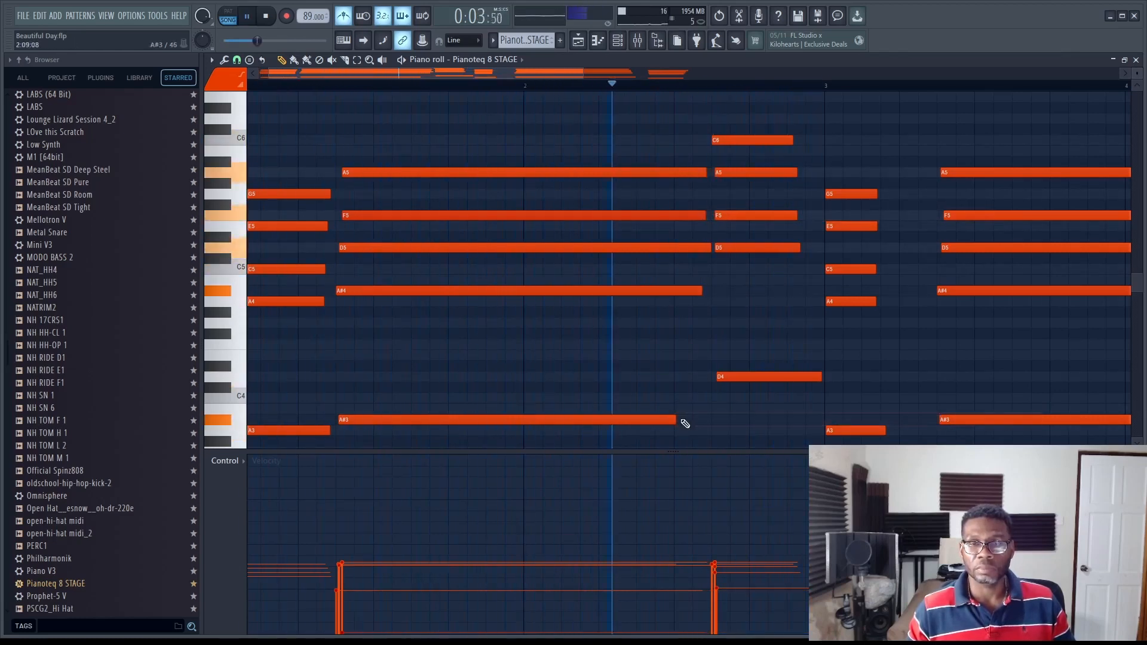
drag(675, 420, 708, 420)
Shorten all notes of the opening chord slightly and extend the second chord's A#4 a little further.
key(space)
drag(286, 135, 315, 429)
key(space)
key(space)
key(space)
drag(700, 290, 706, 291)
drag(787, 270, 789, 282)
right_click(789, 281)
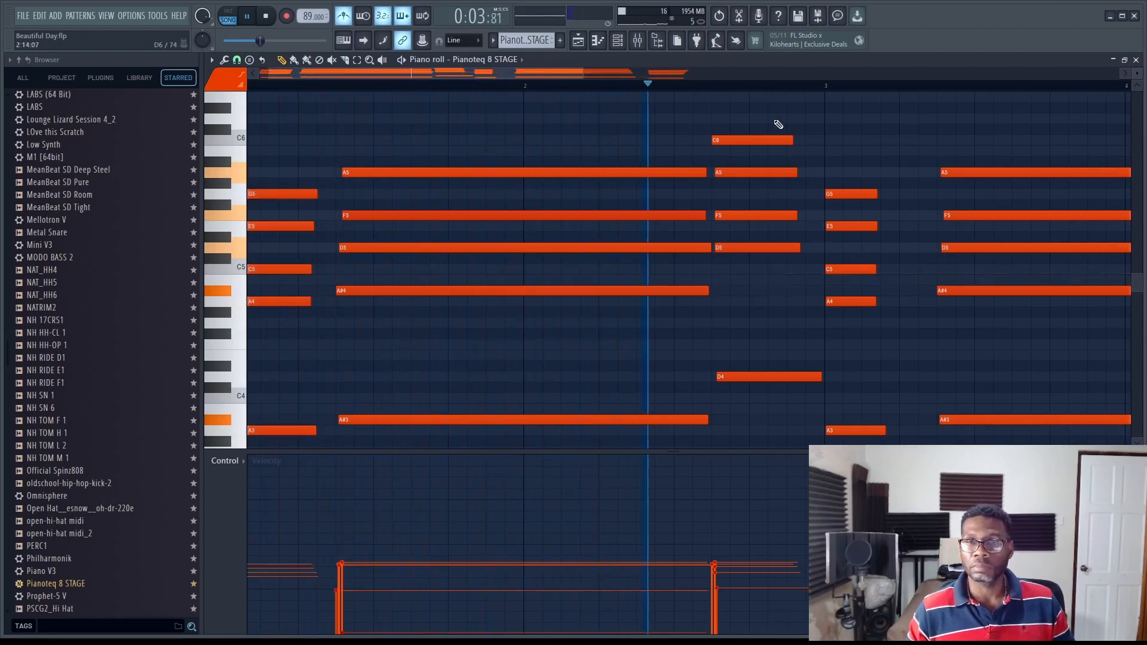
Lengthen the upper notes of bar 2's last chord to about bar 3, starting C6 and A5 slightly later and D4 slightly earlier.
drag(780, 132, 787, 308)
mouse_move(796, 172)
mouse_down()
mouse_move(812, 178)
mouse_move(817, 141)
mouse_move(796, 141)
mouse_move(775, 172)
mouse_up()
ctrl+click(826, 139)
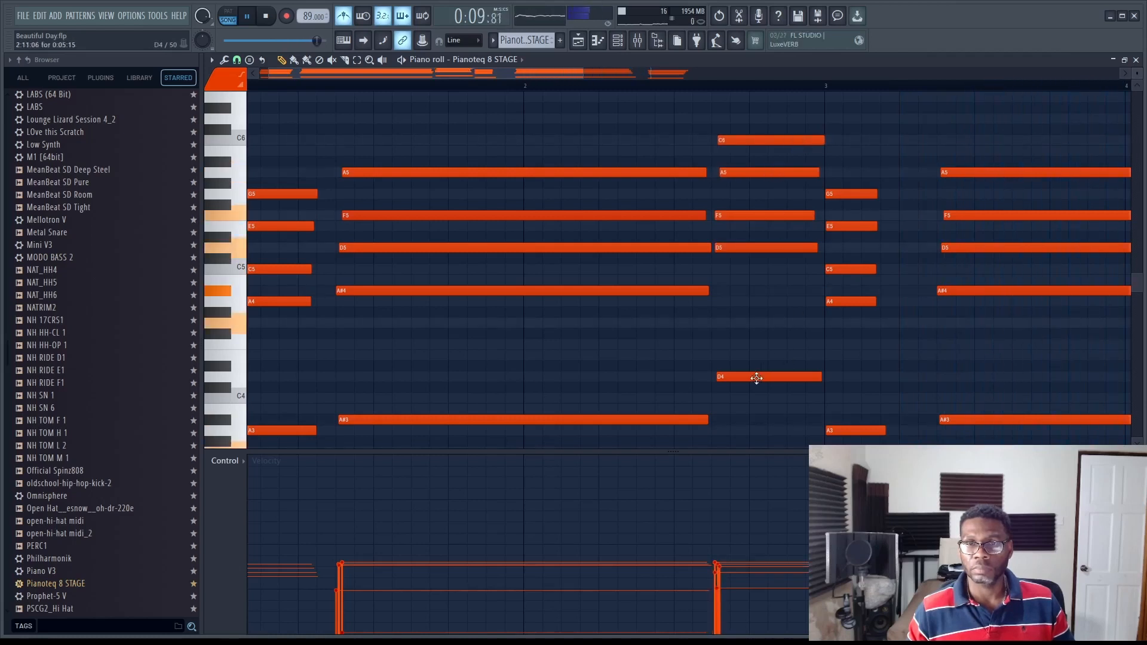
drag(756, 378, 752, 378)
Lengthen the upper notes of bar 3's first chord and nudge the following chord's A#4 and A5 slightly later.
drag(832, 146, 897, 306)
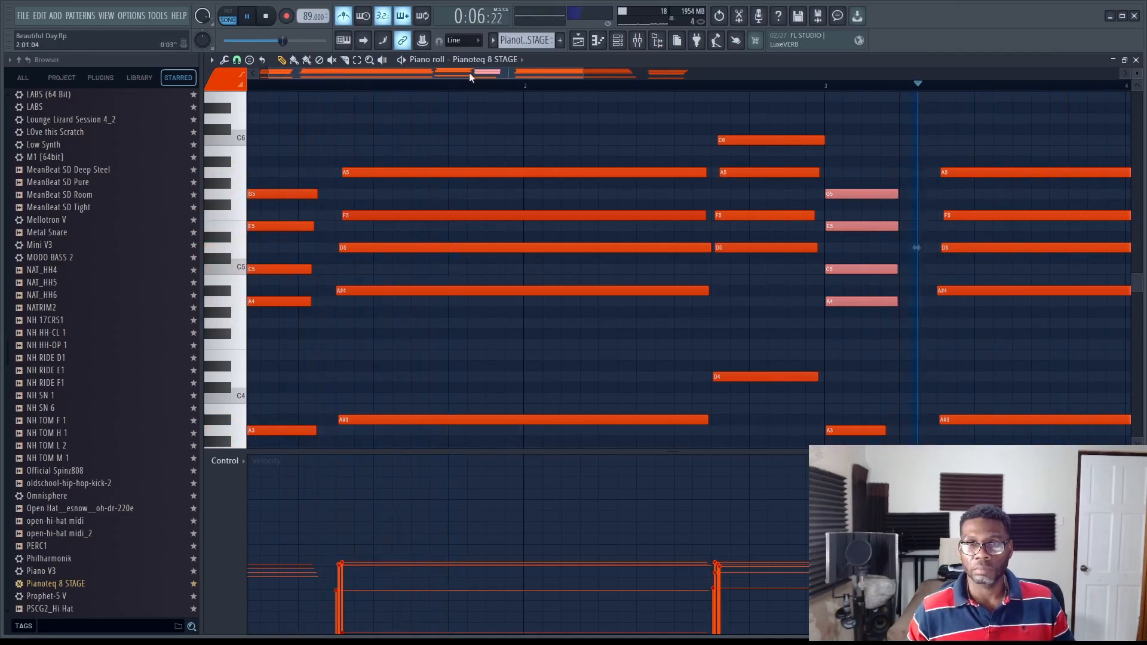
drag(469, 75, 610, 94)
drag(574, 291, 577, 291)
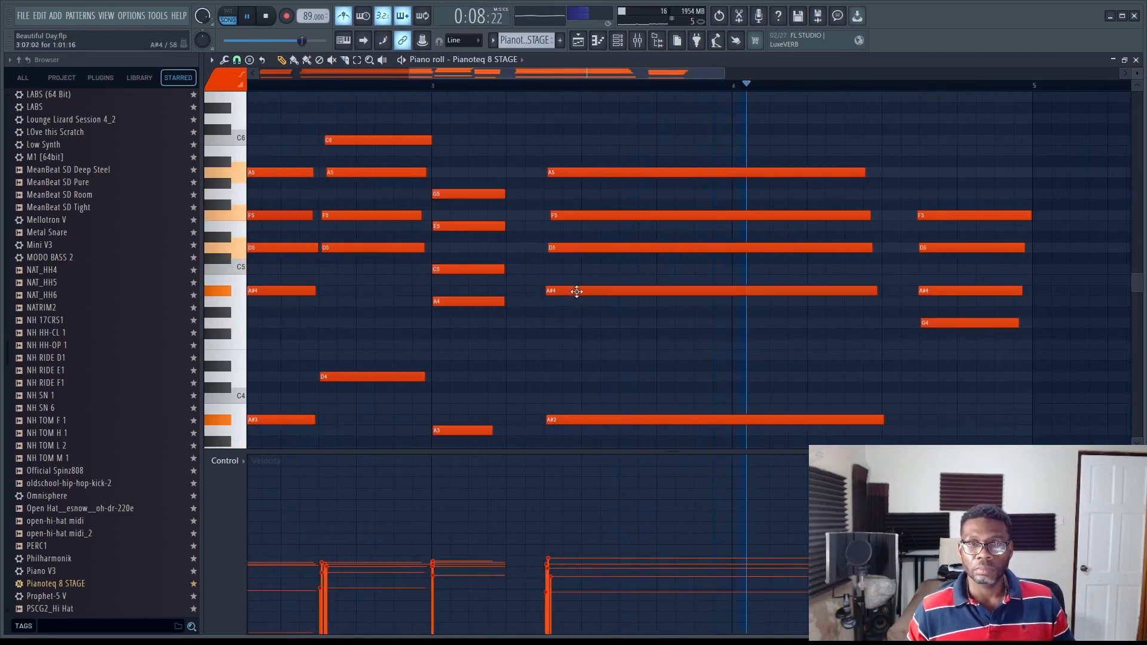
drag(575, 173, 578, 174)
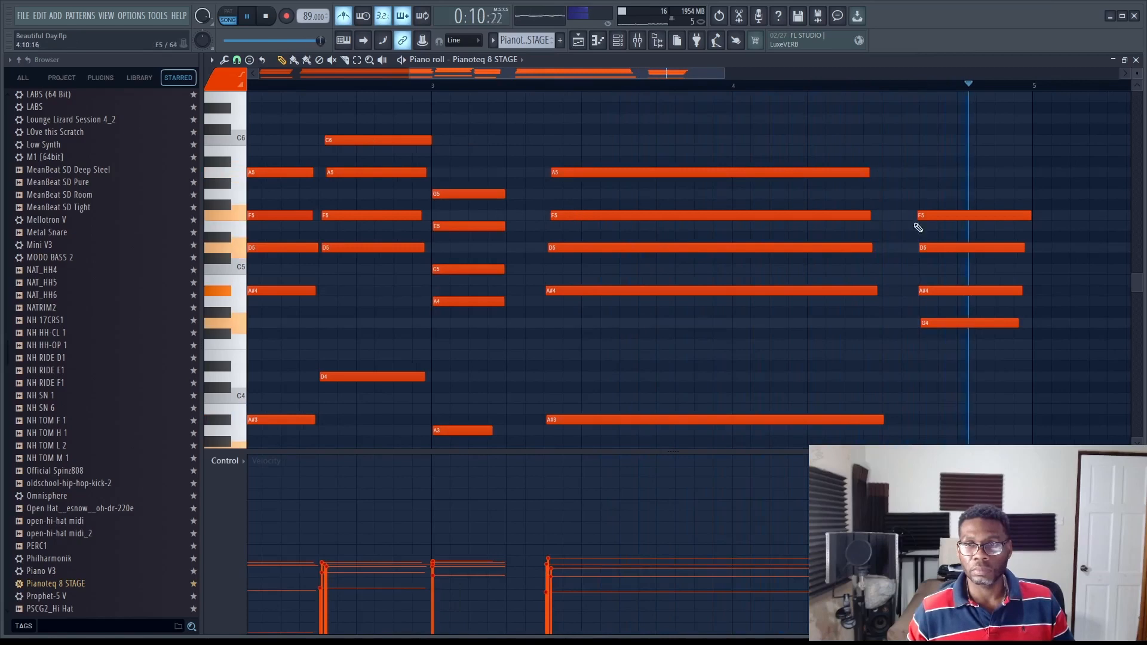
Lengthen all notes of bar 3's sustained chord until just before the final chord in bar 4.
drag(858, 146, 845, 348)
drag(876, 290, 912, 291)
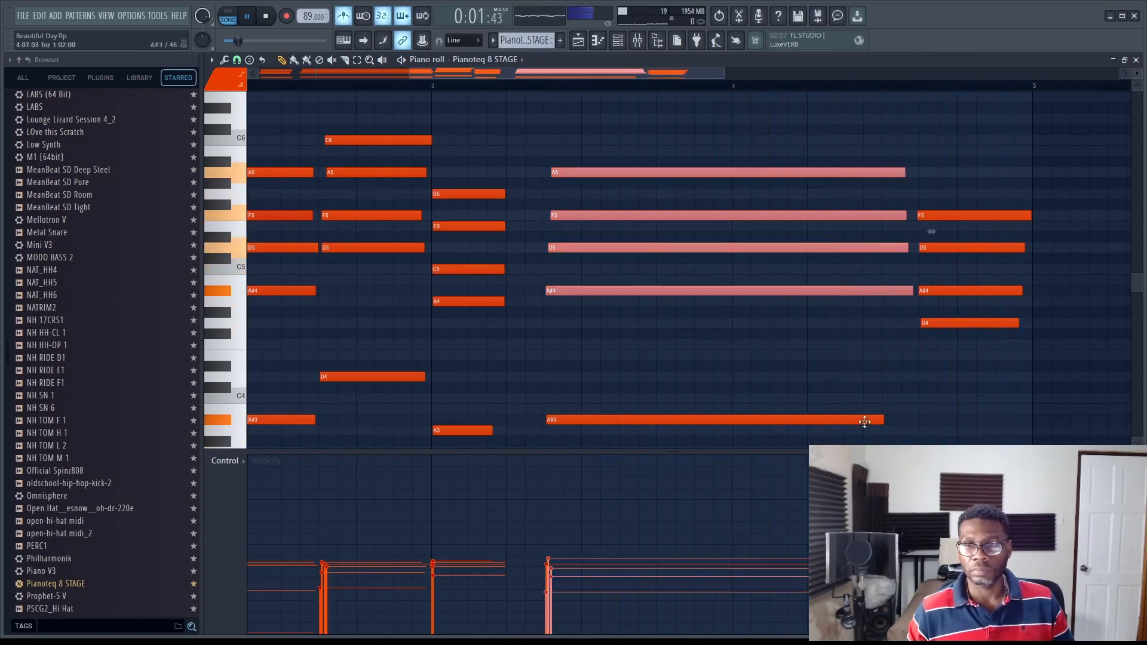
drag(882, 420, 917, 420)
Lengthen the upper notes of bar 4's final chord slightly and nudge its G3 bass note later.
scroll(956, 389, down, 3)
click(922, 387)
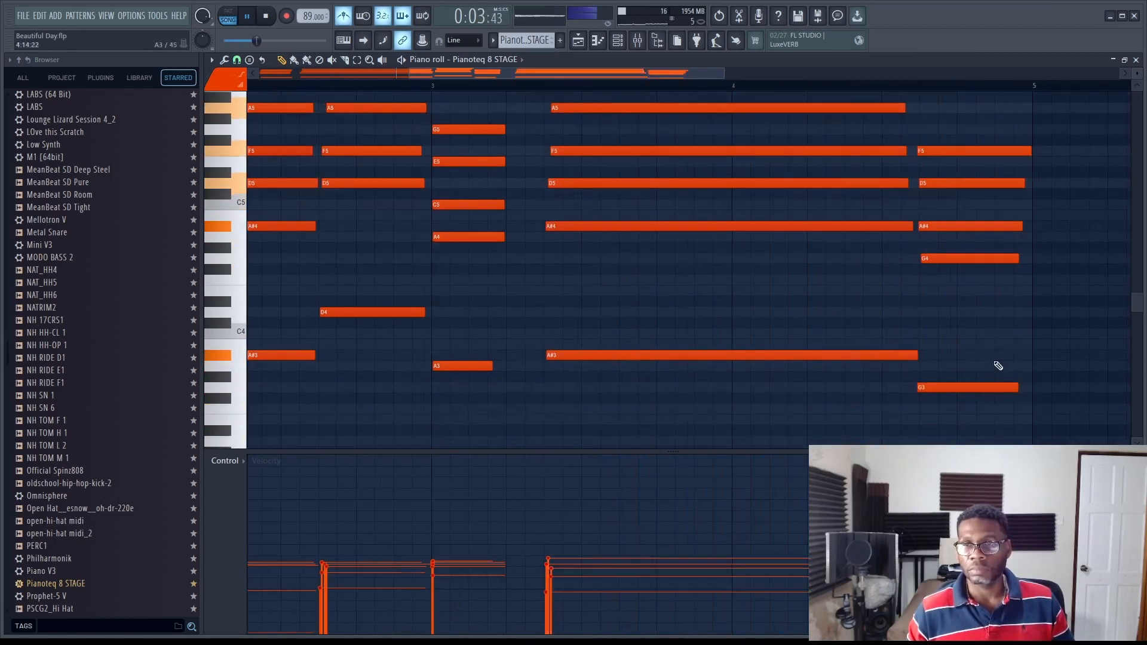
scroll(998, 366, up, 3)
drag(887, 123, 898, 263)
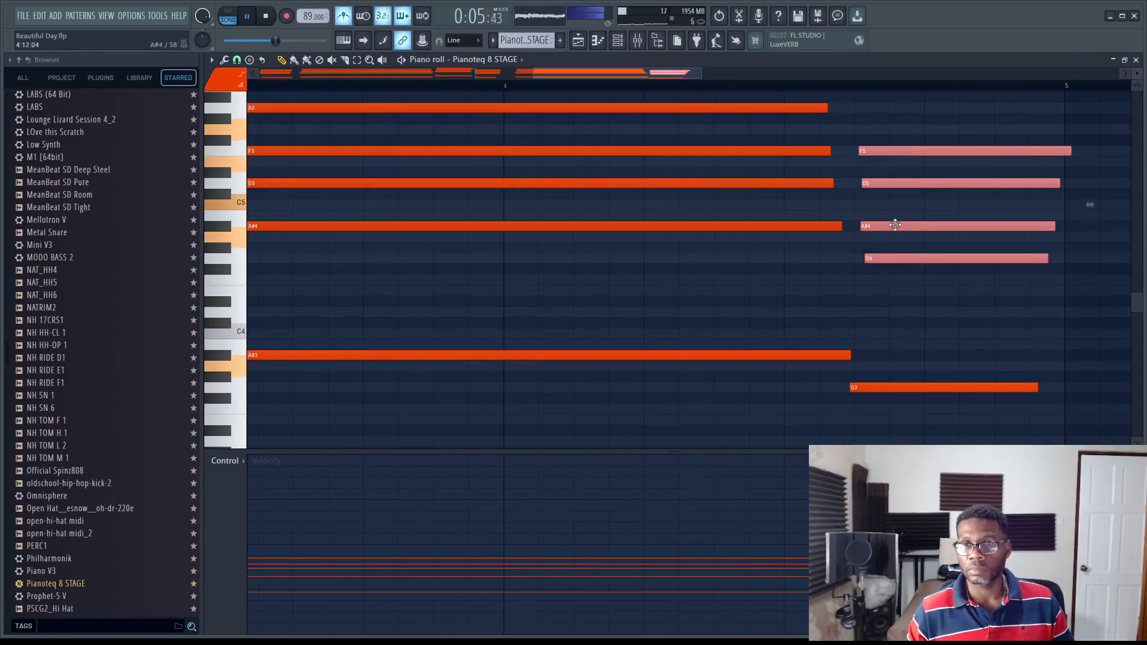
drag(856, 387, 860, 389)
Nudge the final chord's G4 note slightly earlier and trim its F5 note to end before bar 5.
click(885, 249)
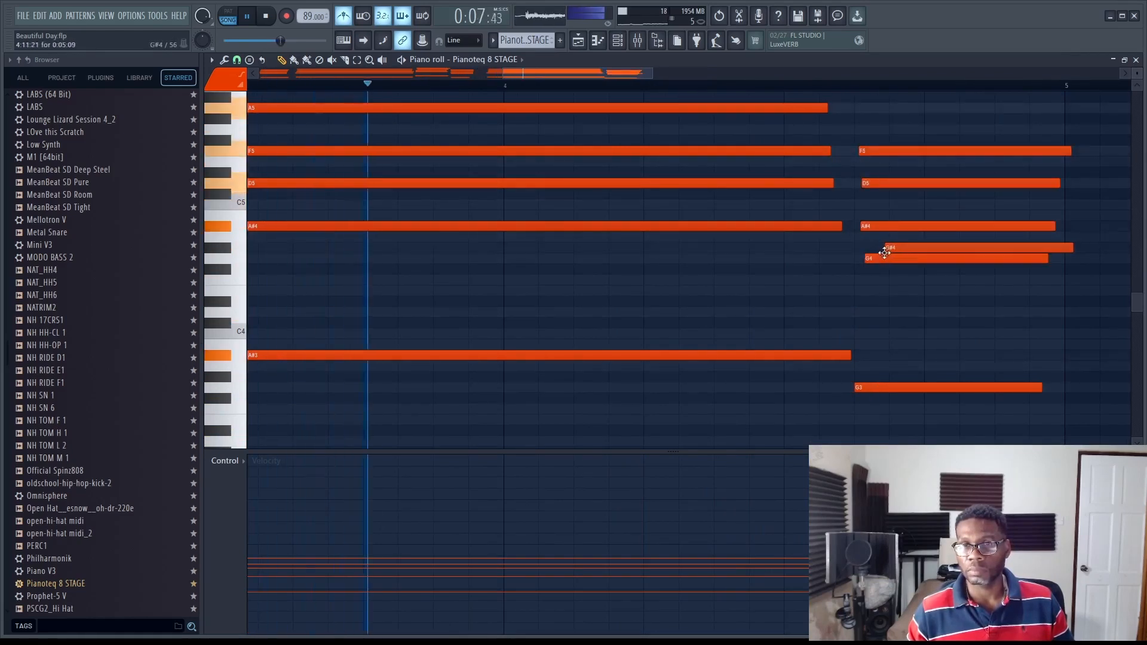
right_click(885, 250)
drag(885, 258, 879, 261)
drag(1069, 153, 1058, 155)
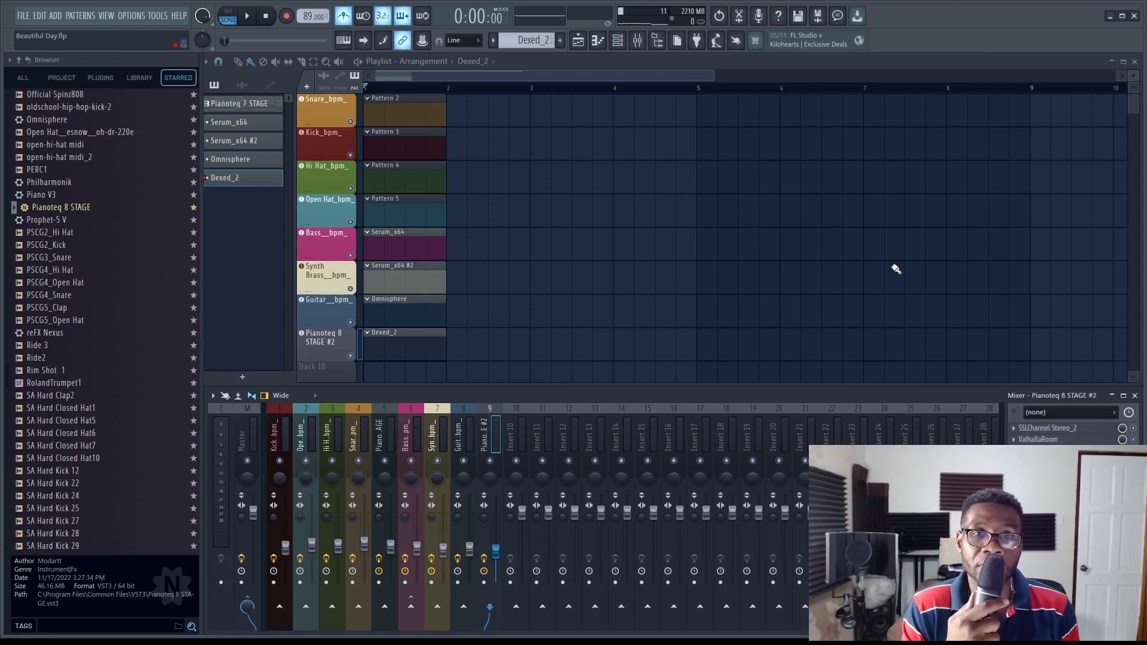
Record a piano chord part with Pianoteq 8 STAGE #2 into the Dexed_2 pattern over the song.
scroll(896, 269, down, 2)
key(space)
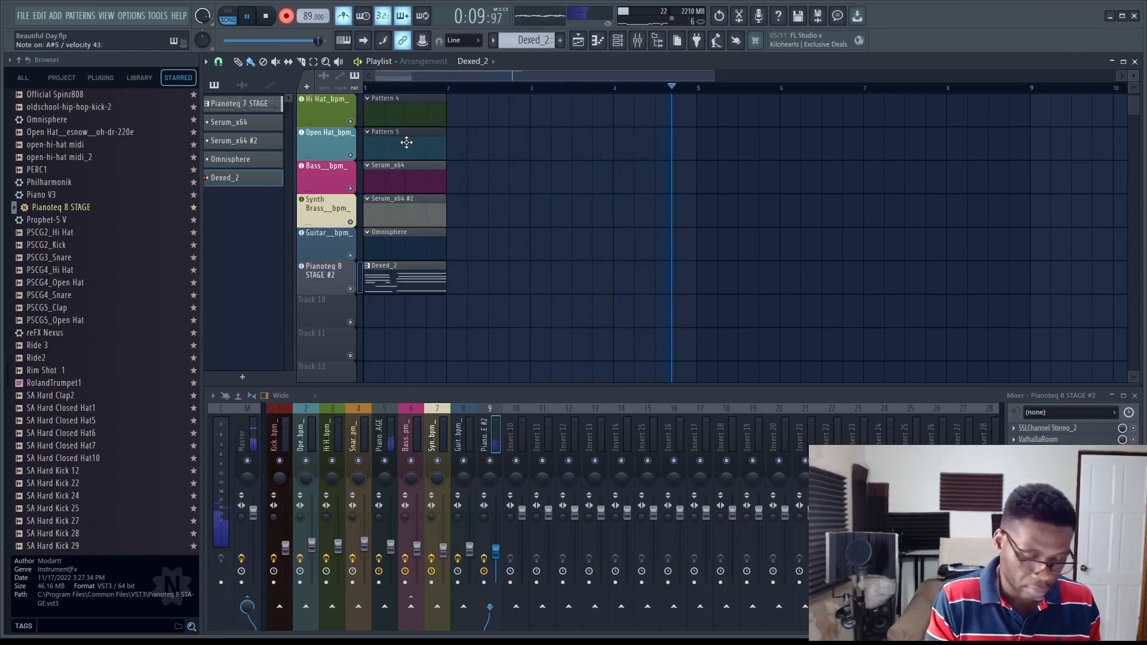
key(space)
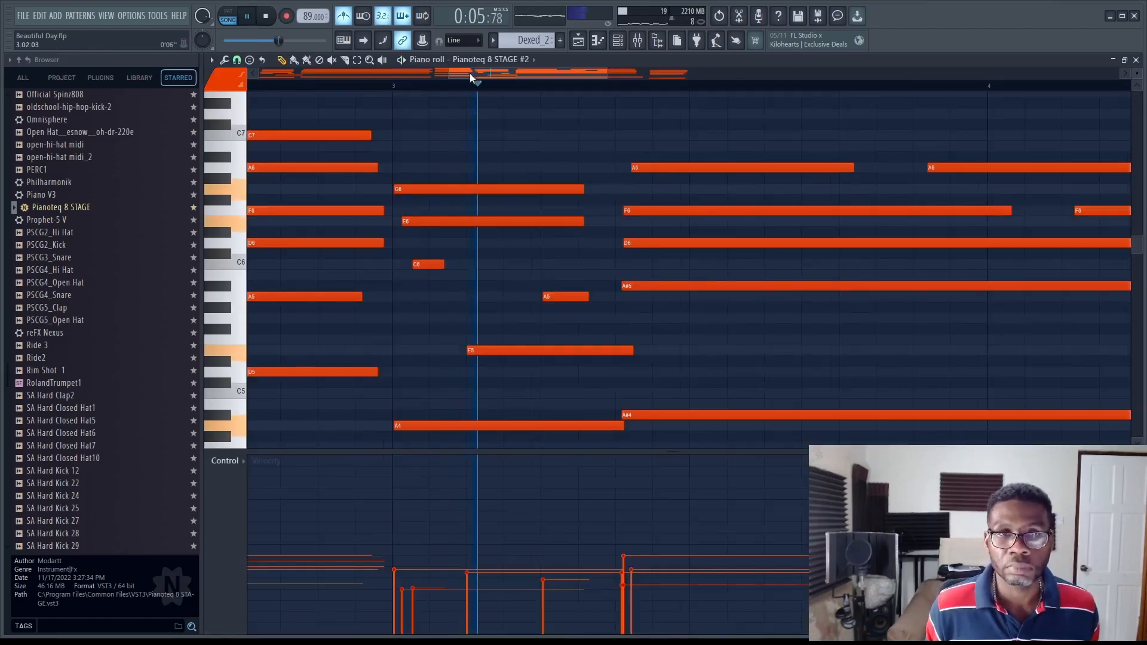
Nudge the upper notes of the new piano part's final chord in bar 4 slightly later.
drag(470, 74, 570, 83)
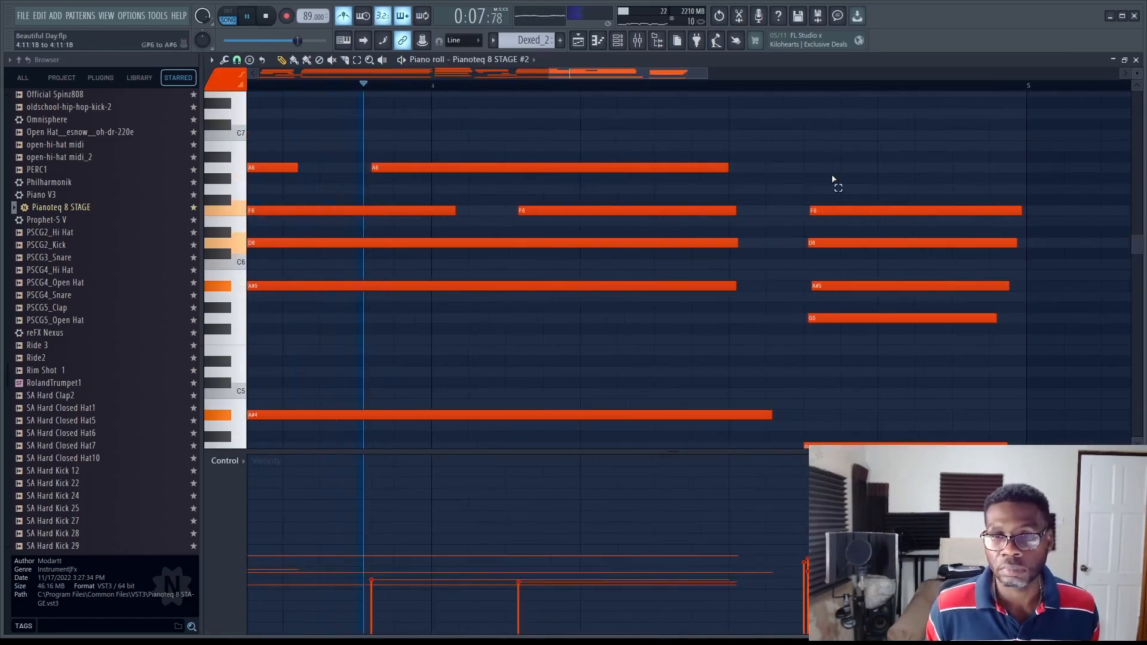
drag(835, 179, 839, 445)
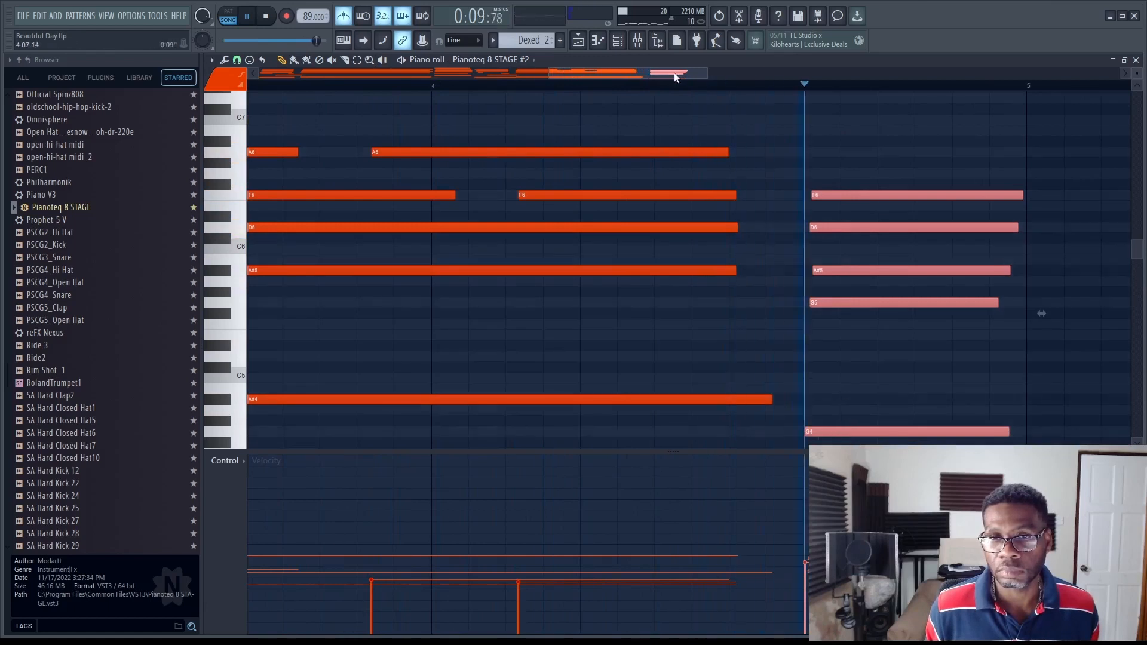
scroll(676, 77, up, 4)
scroll(599, 145, down, 4)
Lengthen the sustained A6, F6, D6, A#5 and A#4 notes until just before the final chord in bar 4.
drag(300, 140, 298, 345)
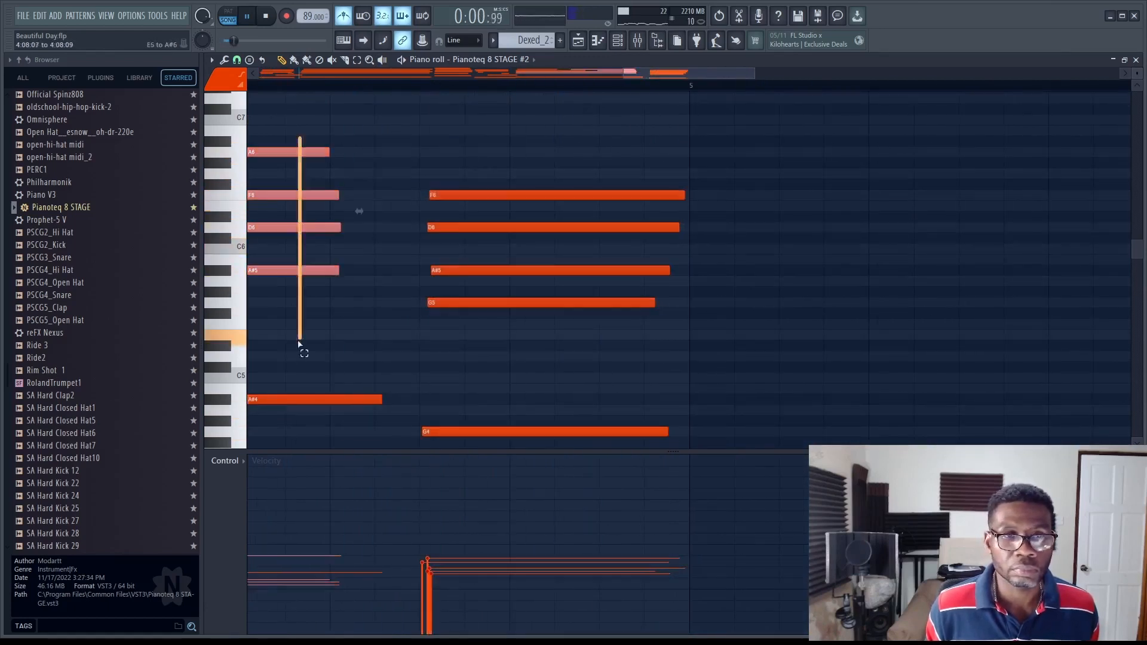
drag(338, 270, 419, 270)
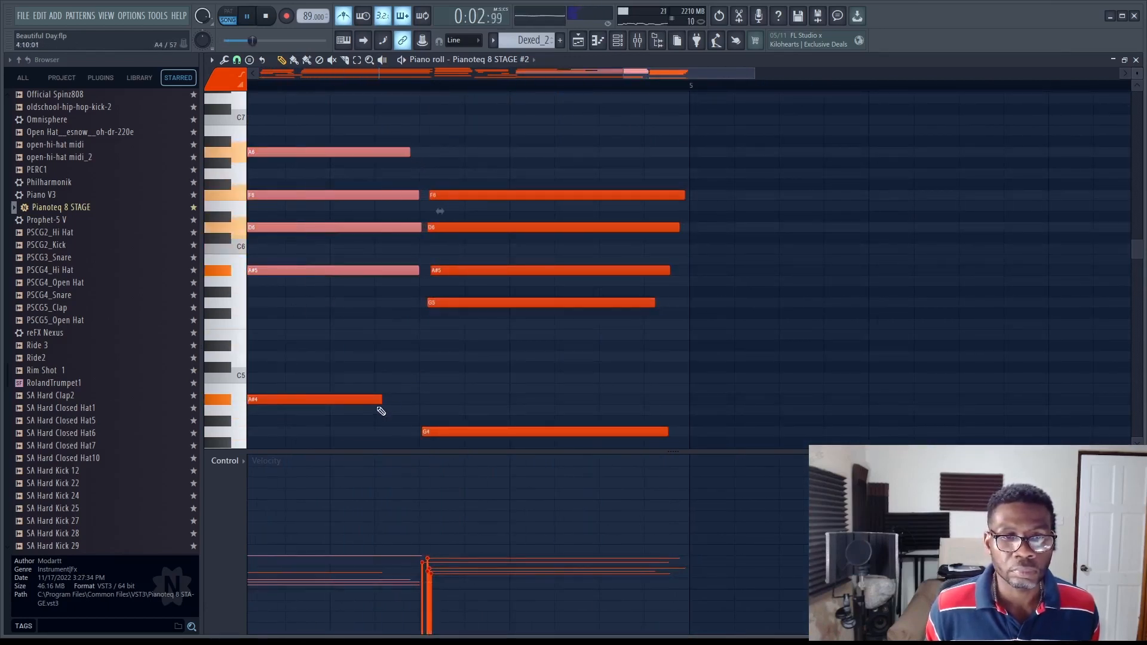
drag(380, 403, 418, 400)
Lengthen the final chord's G5 note to end just before bar 5.
scroll(432, 356, down, 3)
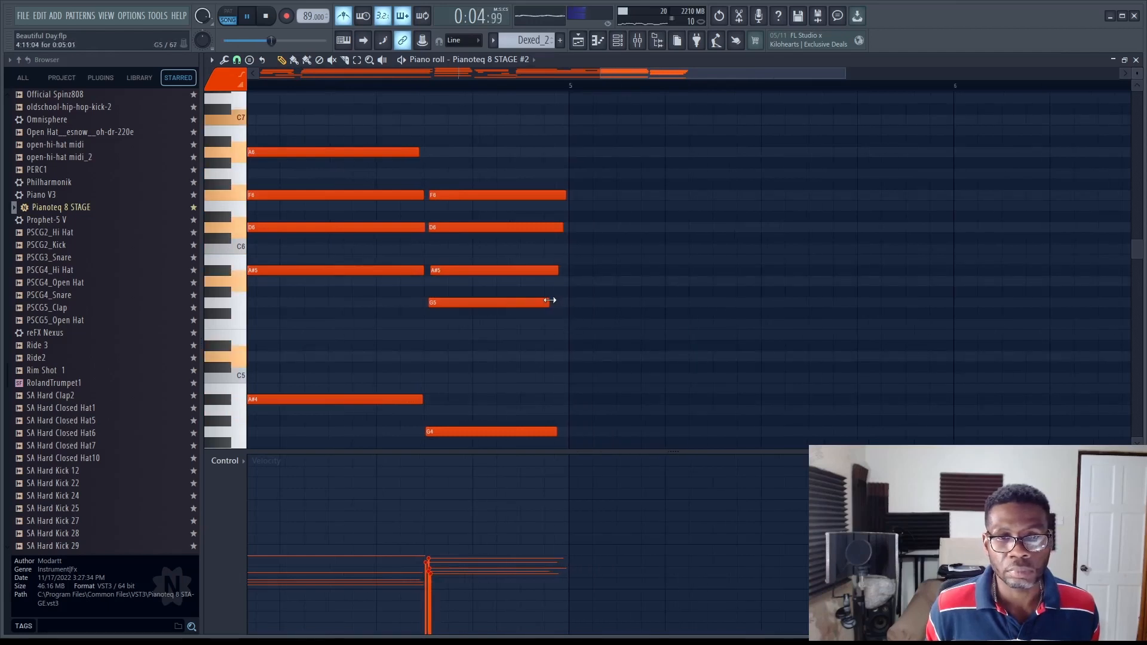
drag(549, 300, 565, 300)
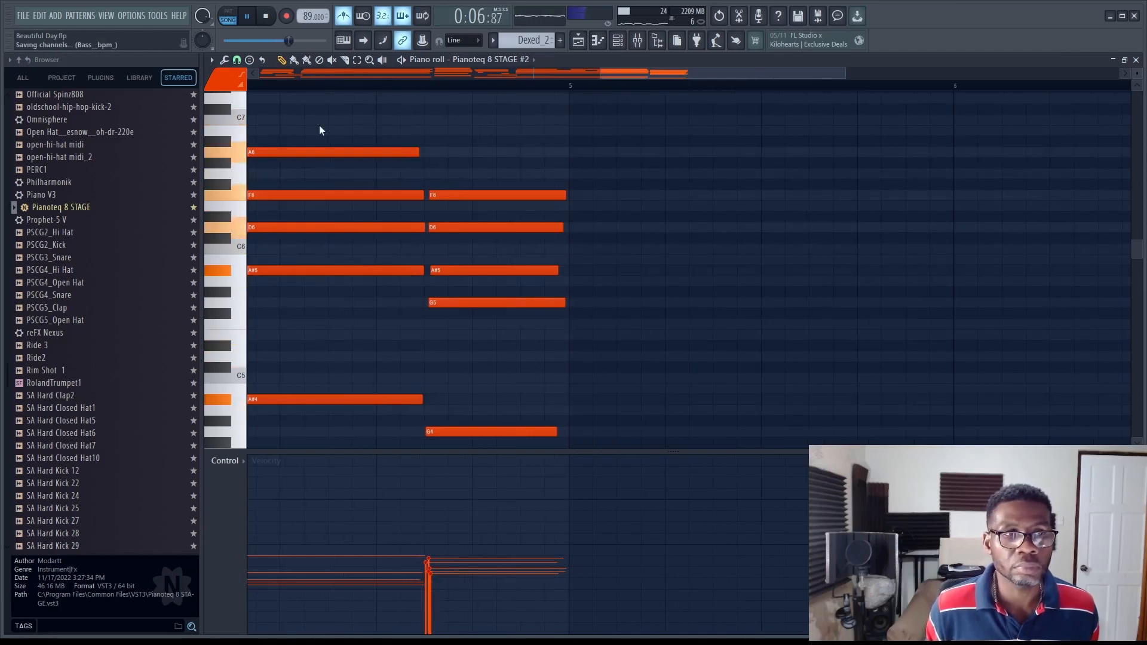
scroll(461, 165, up, 4)
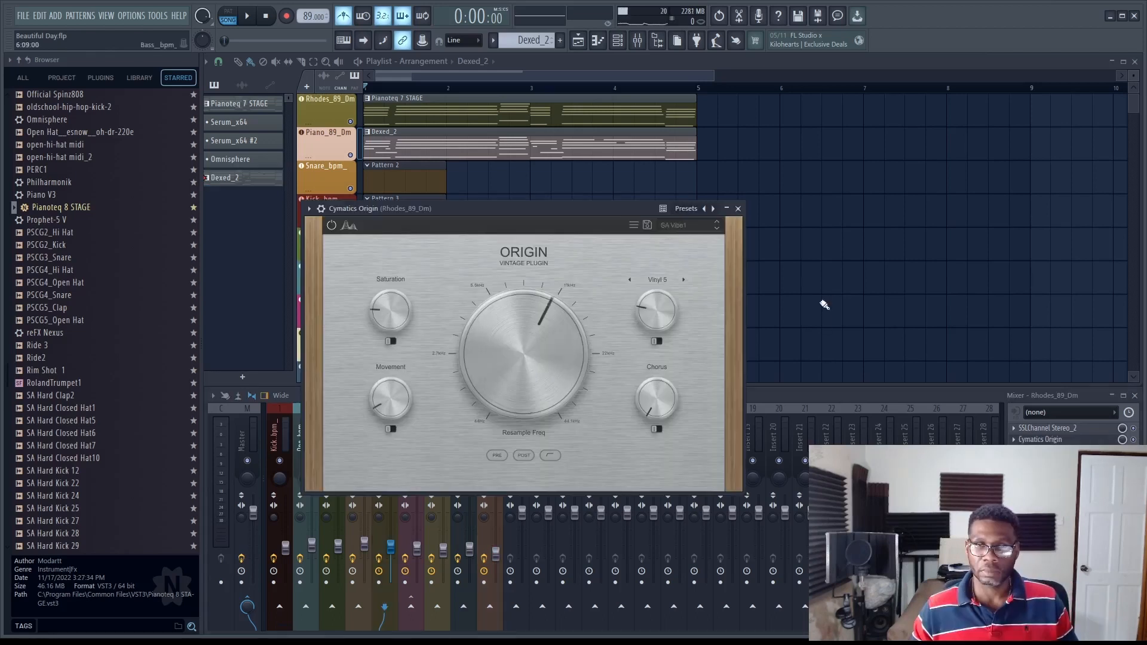
Close the Cymatics Origin plugin, play the song and lower the Piano_89_Dm mixer track's volume to 32%.
click(739, 208)
key(space)
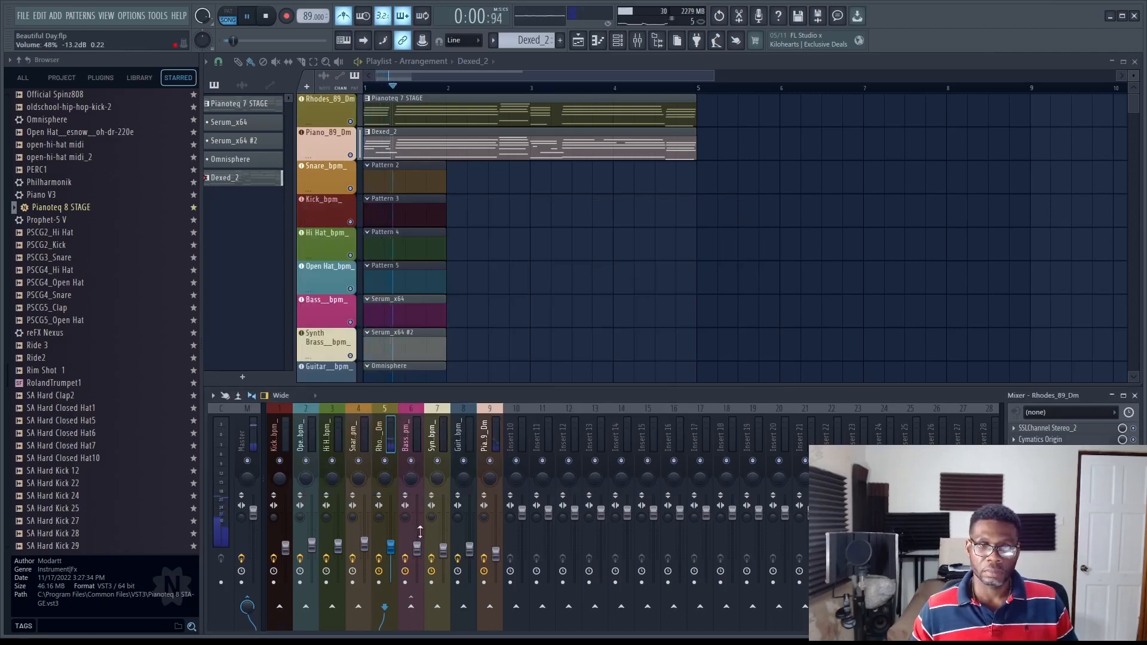
click(491, 536)
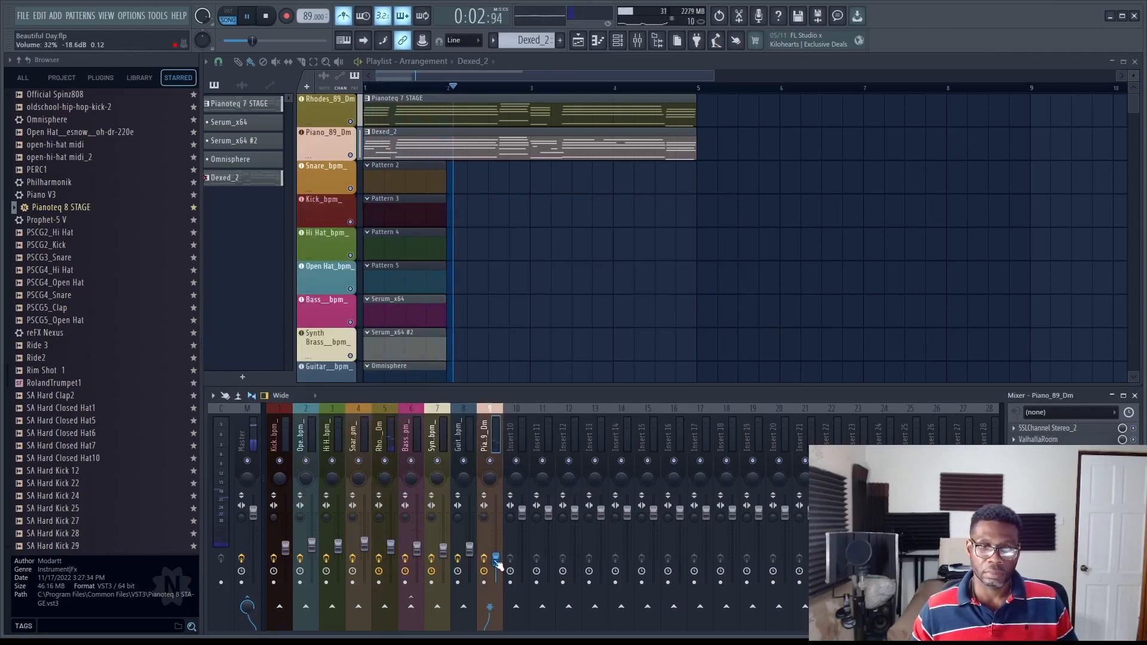
scroll(359, 99, up, 2)
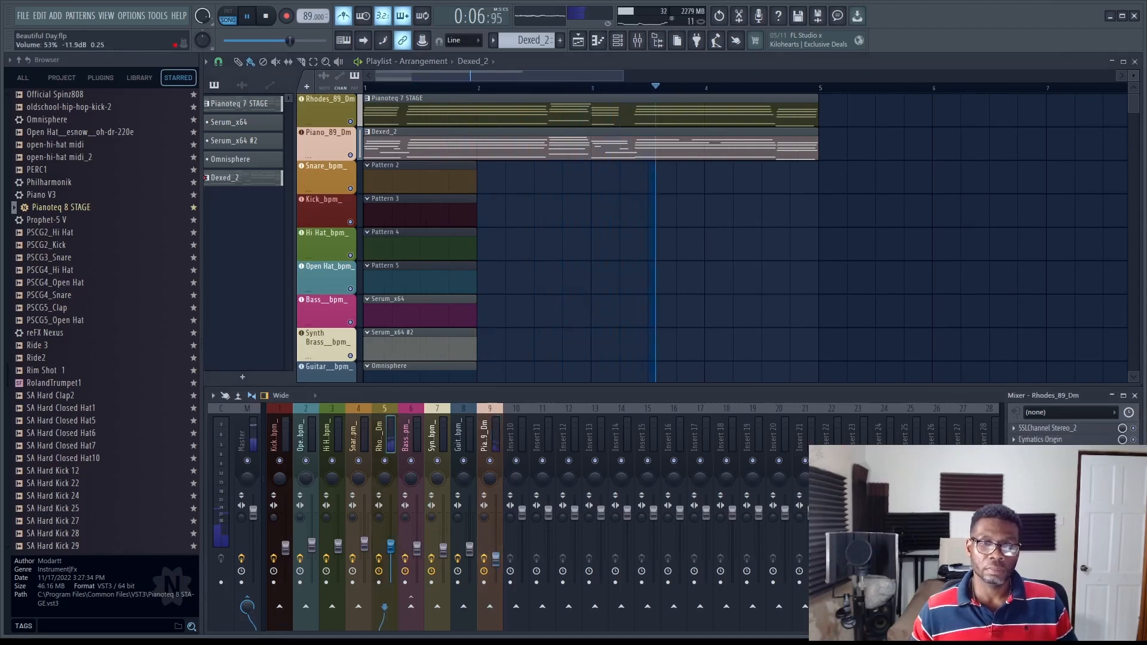
Review the ValhallaRoom reverb settings on the Rhodes_89_Dm mixer track and close the plugin.
click(385, 428)
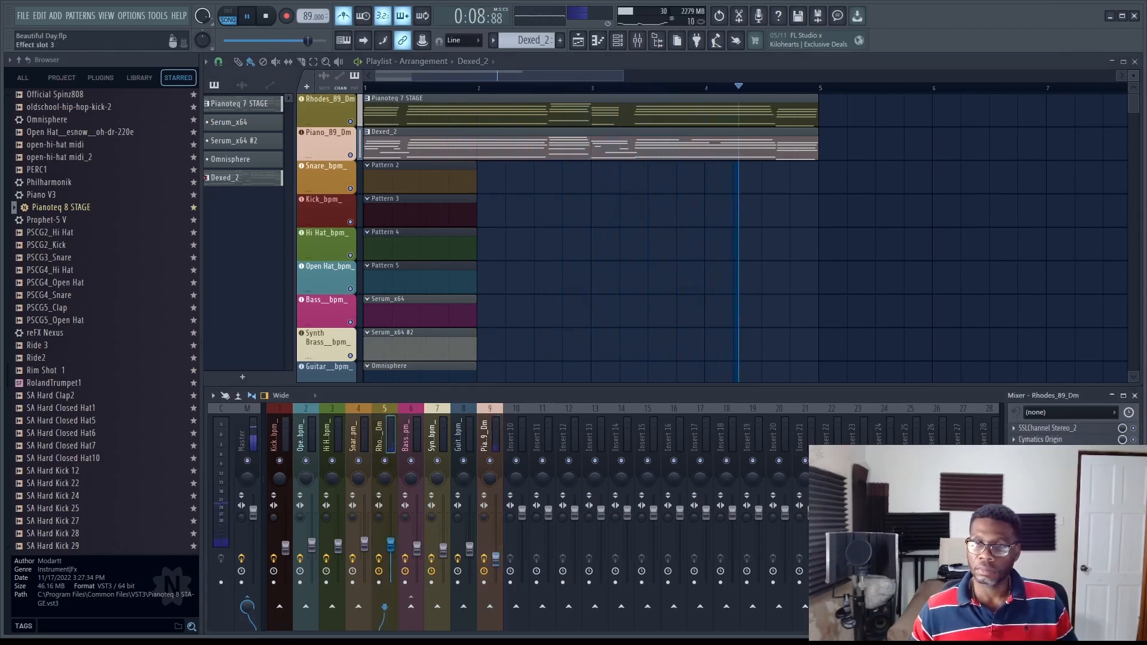
click(1043, 451)
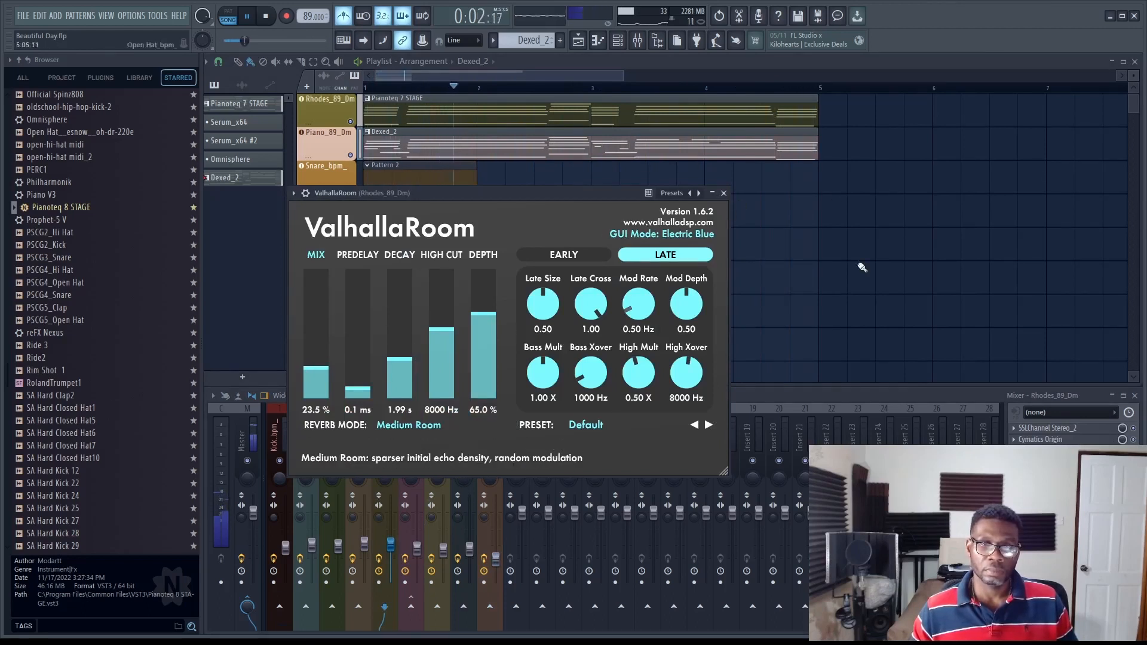
click(723, 193)
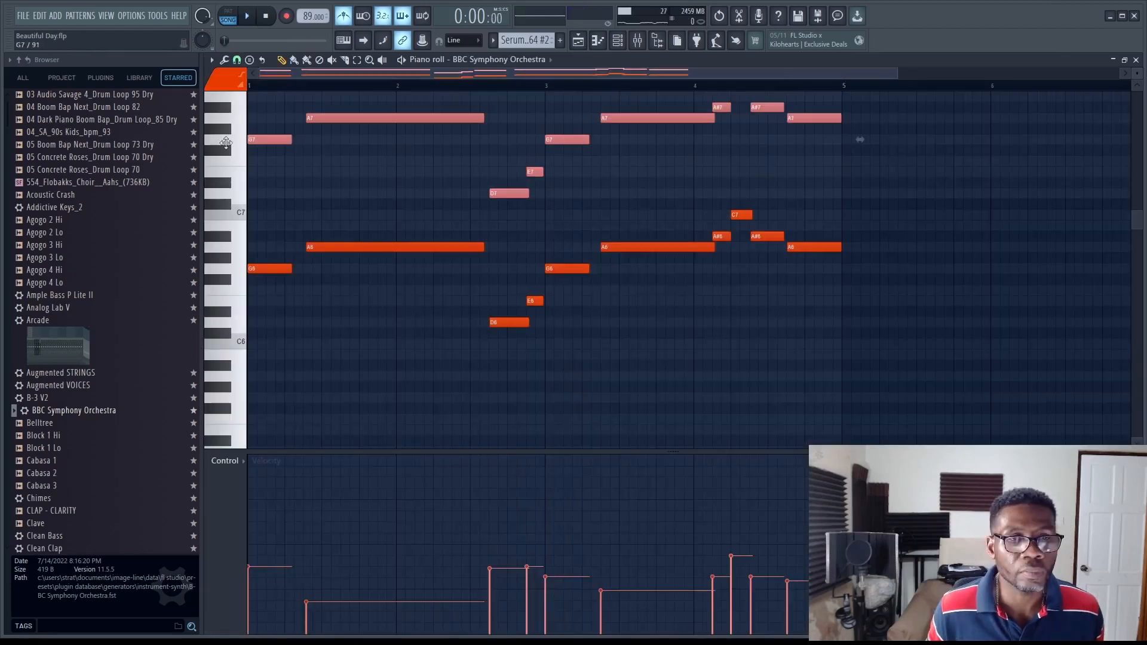
Play the song, close the strings piano roll and slightly lower the BBC Symphony Orchestra mixer track's volume.
key(space)
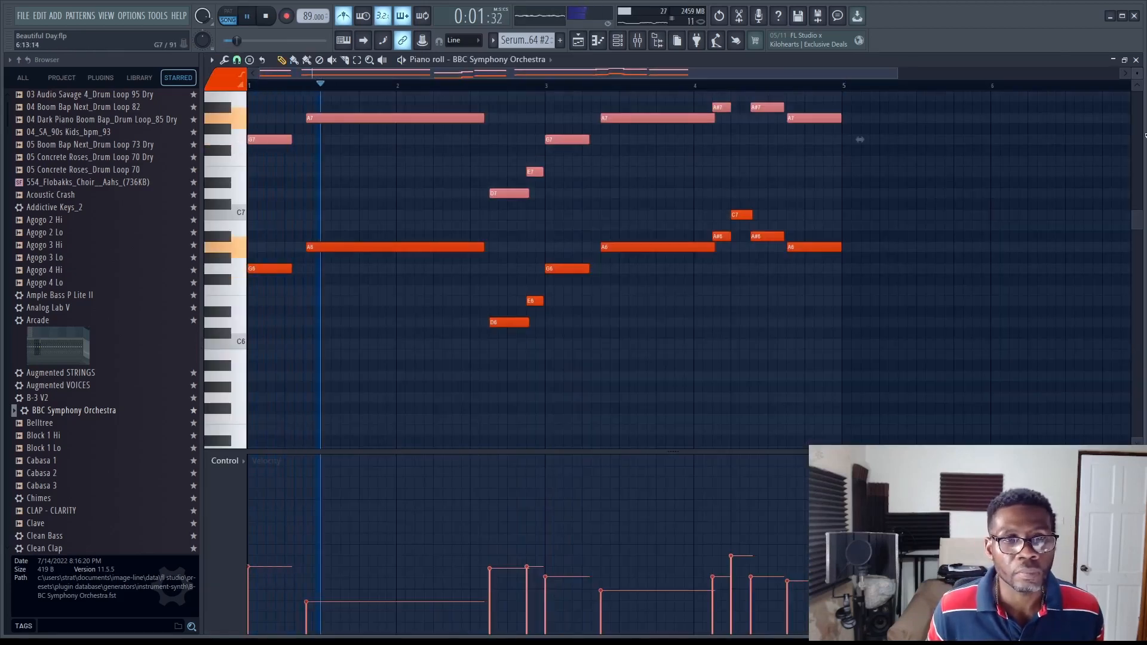
click(1136, 60)
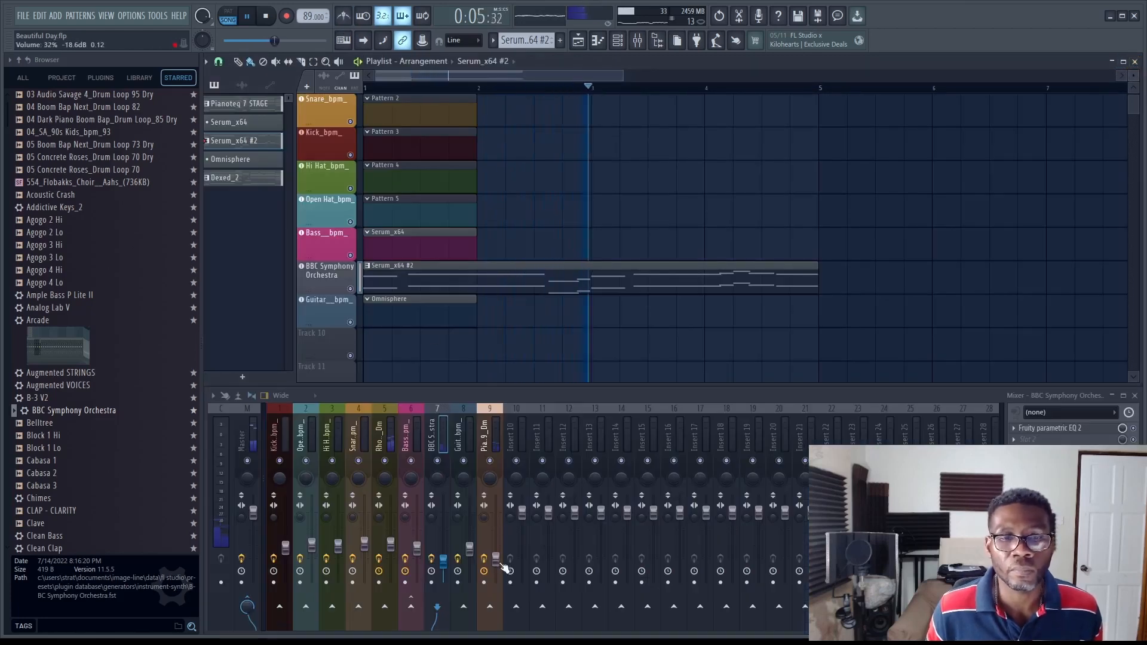
drag(443, 560, 443, 562)
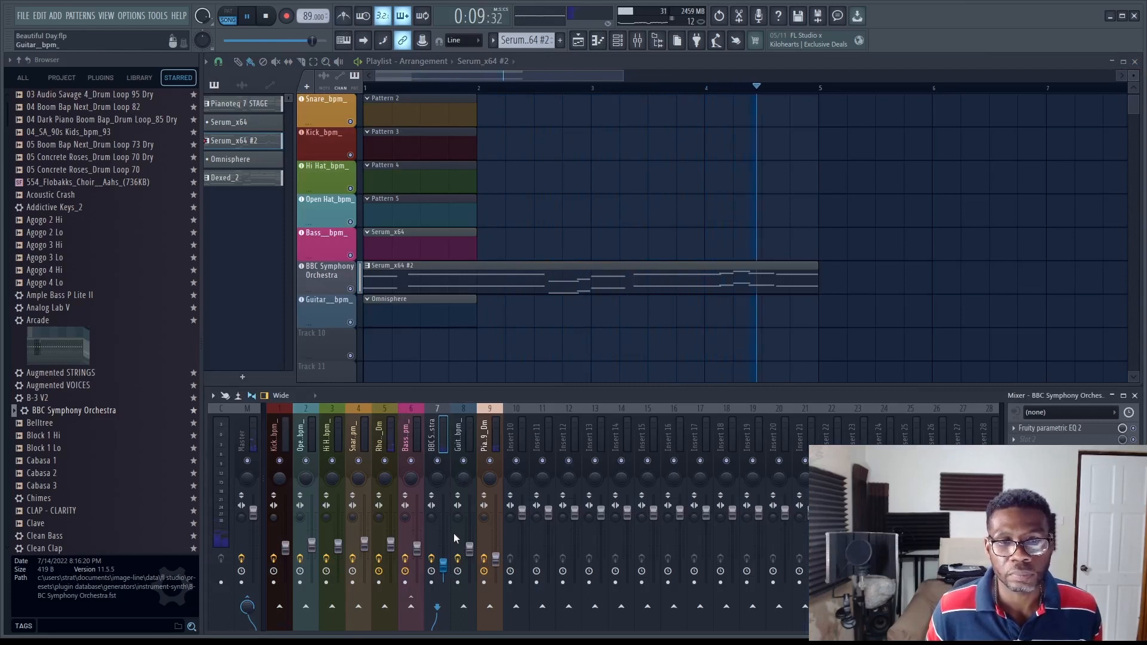
Move the Piano_89_Dm mixer track beside the Rhodes track and rename the BBC Symphony Orchestra track Strings_89_Dm with a purple colour.
key(alt+Left)
drag(492, 428, 398, 441)
click(439, 425)
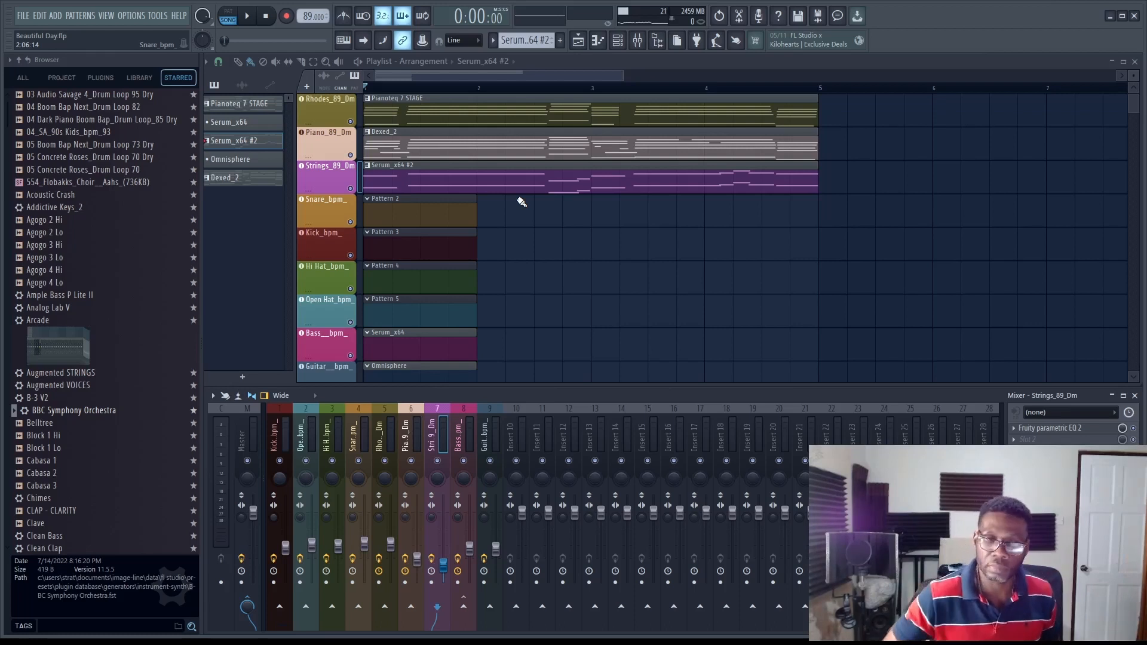
Set mixer Insert 10's input to In 2, record a guitar take onto Track 10 and play it back.
click(515, 435)
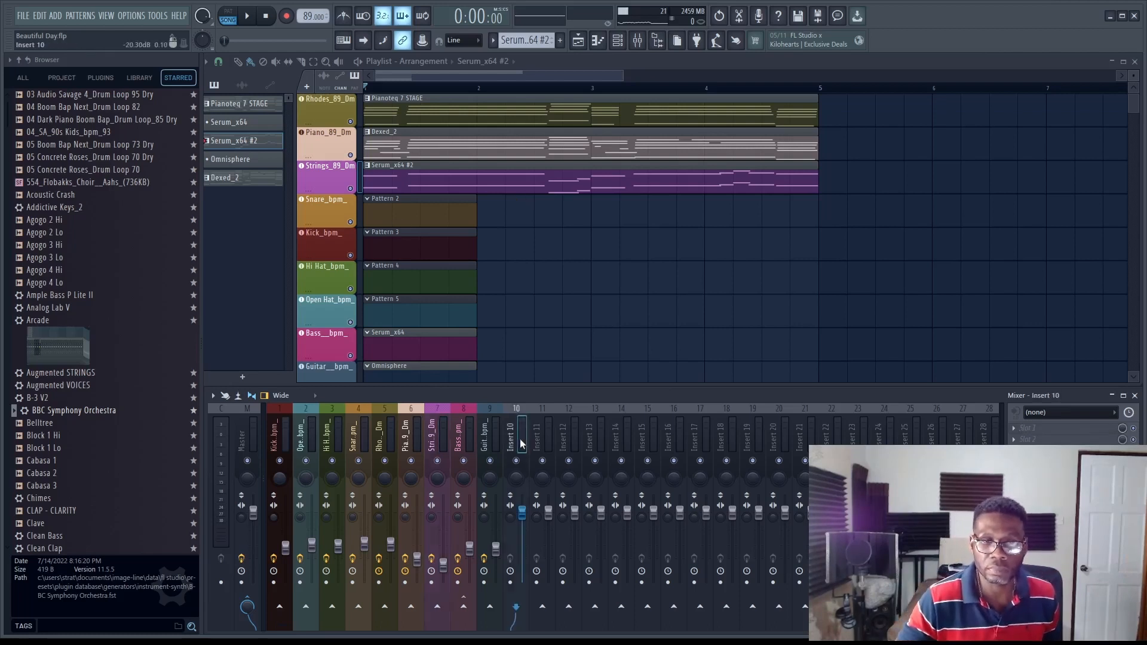
click(1056, 418)
click(1055, 466)
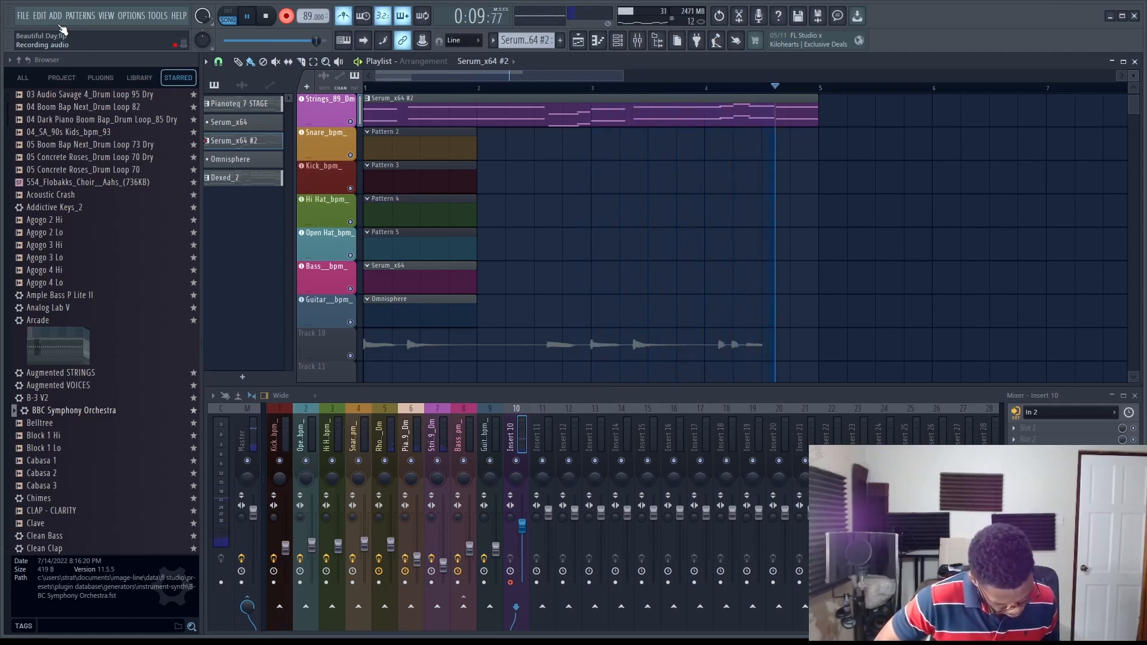
click(264, 16)
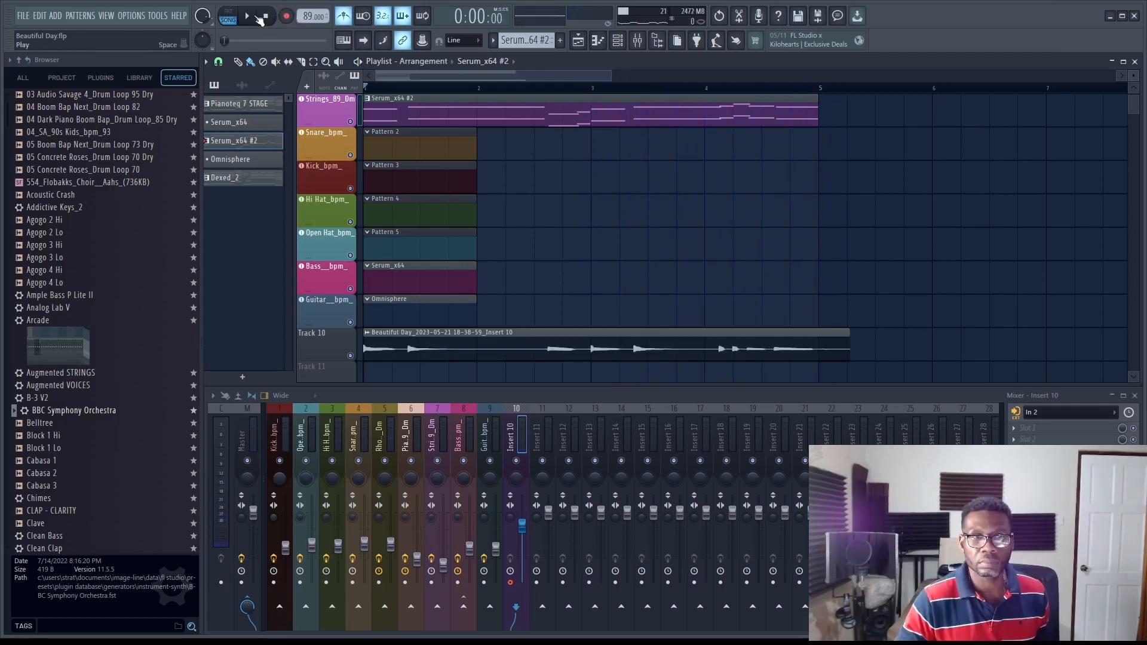
click(258, 18)
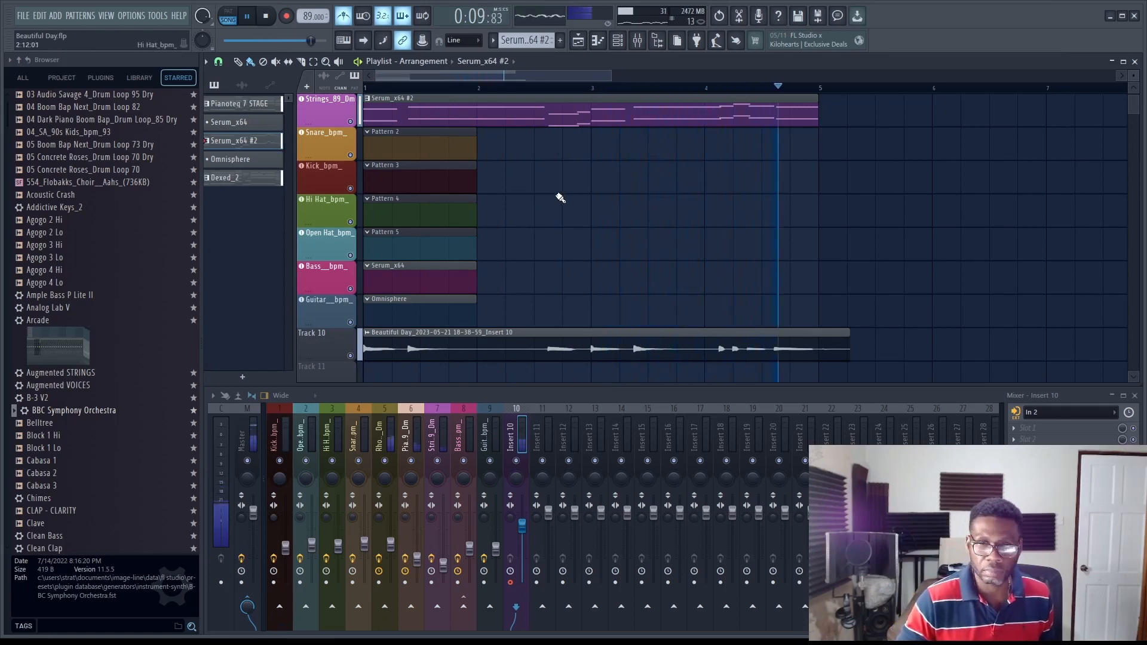
key(space)
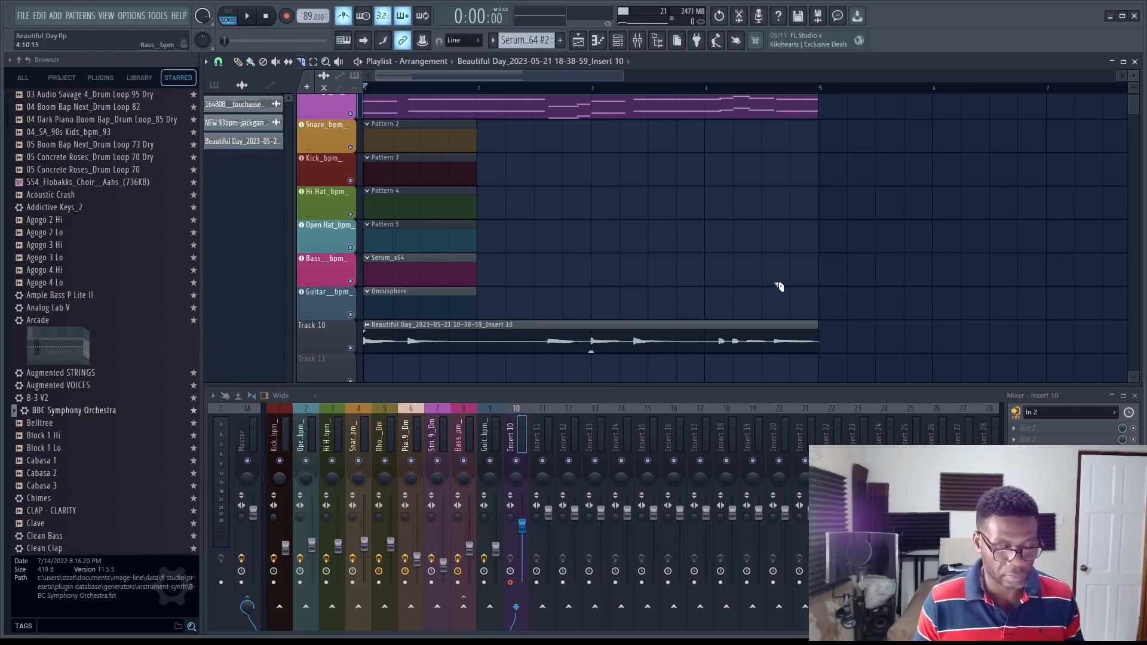
Slice the recorded guitar clip at bars 3 and 4 and slip the last slice slightly earlier.
mouse_move(699, 264)
mouse_down()
mouse_move(706, 396)
mouse_move(826, 376)
mouse_move(714, 367)
mouse_move(709, 320)
mouse_up()
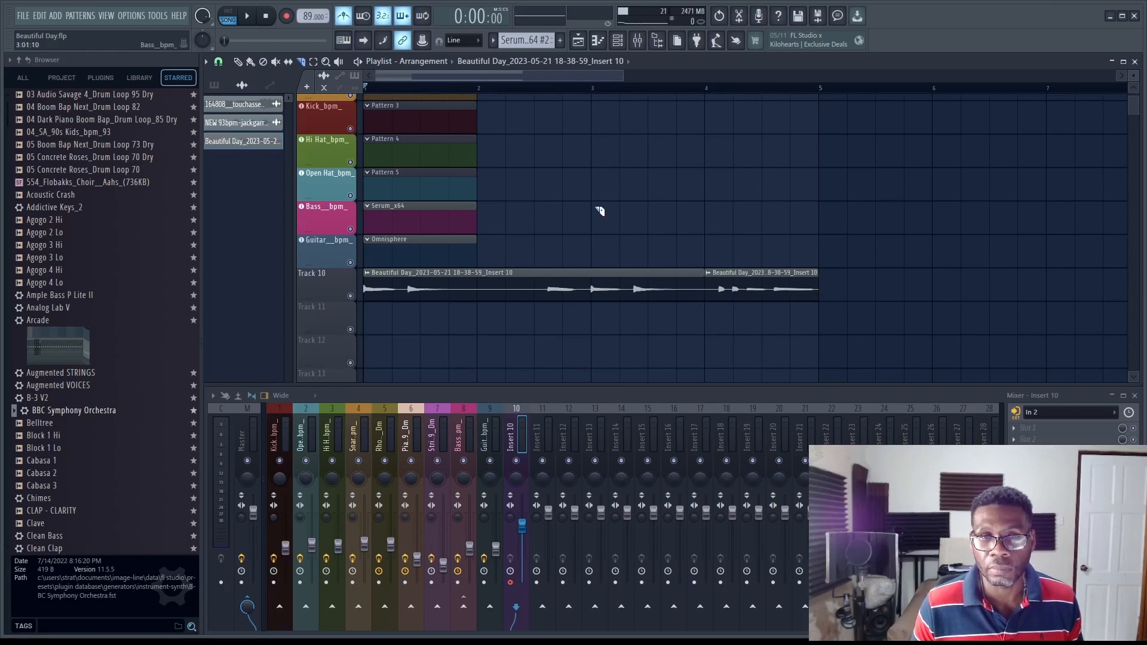
drag(597, 209, 597, 396)
scroll(673, 319, up, 2)
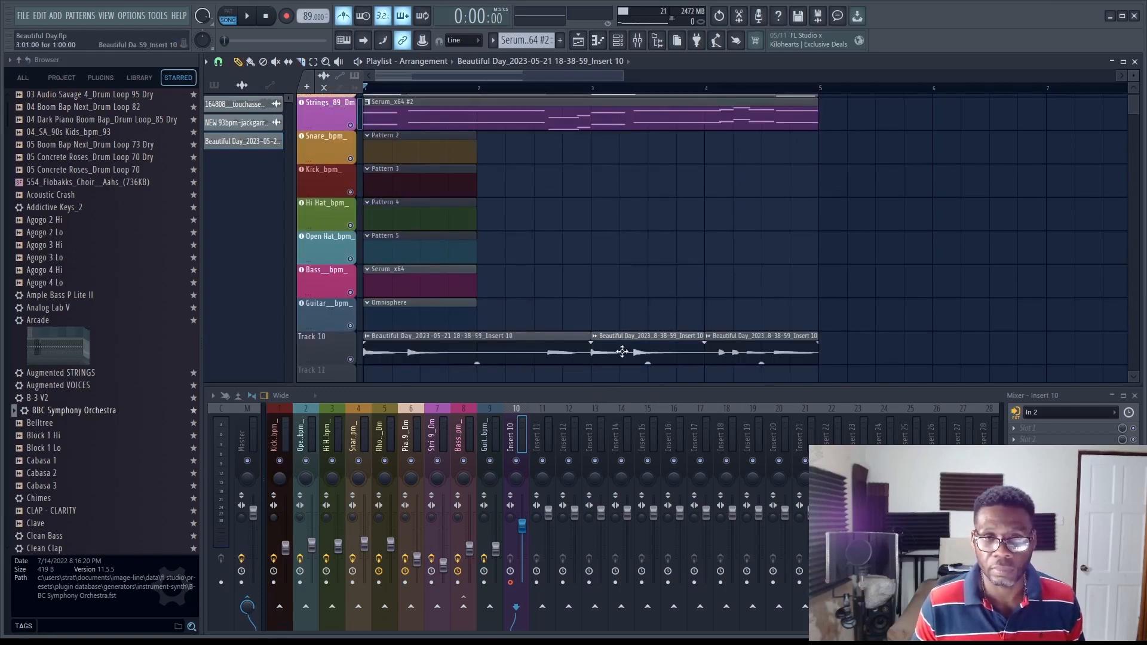
mouse_move(730, 352)
mouse_down()
mouse_move(743, 302)
mouse_move(724, 358)
mouse_up()
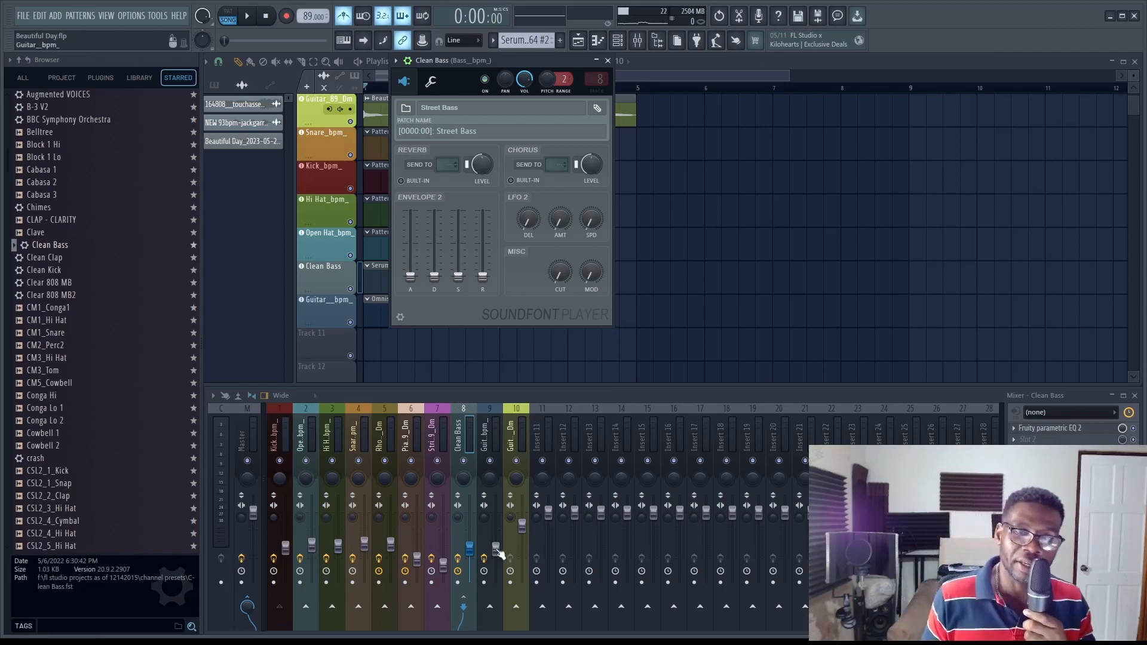
Close the Clean Bass instrument and record a four-bar bass line with it in the Serum_x64 pattern.
click(608, 60)
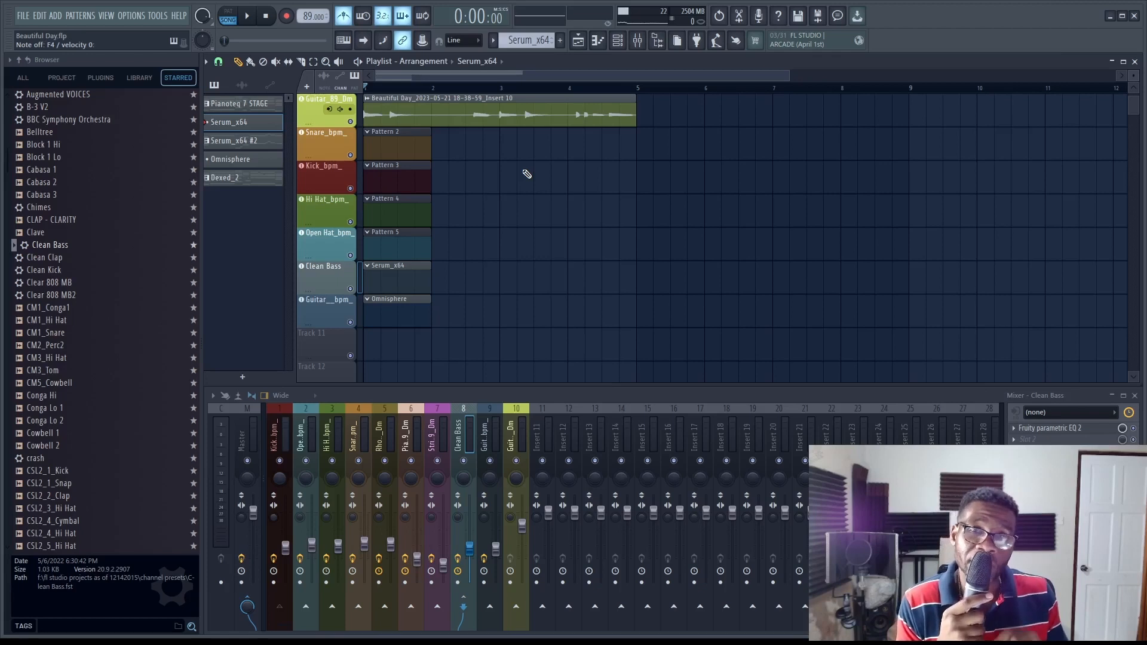
scroll(527, 174, up, 3)
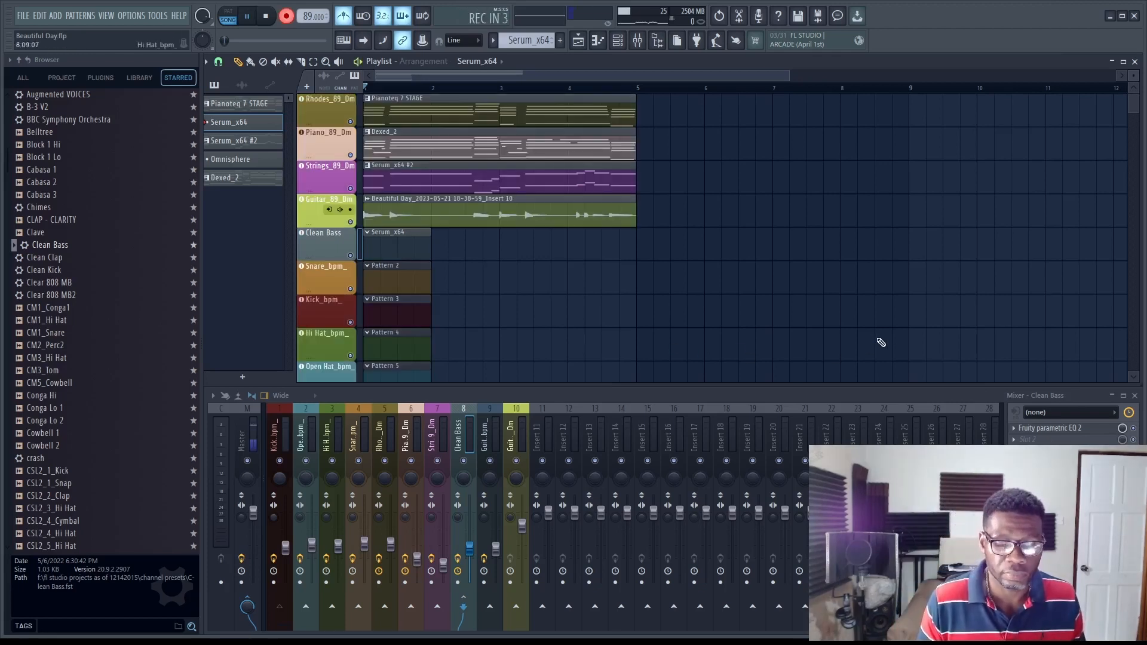
key(space)
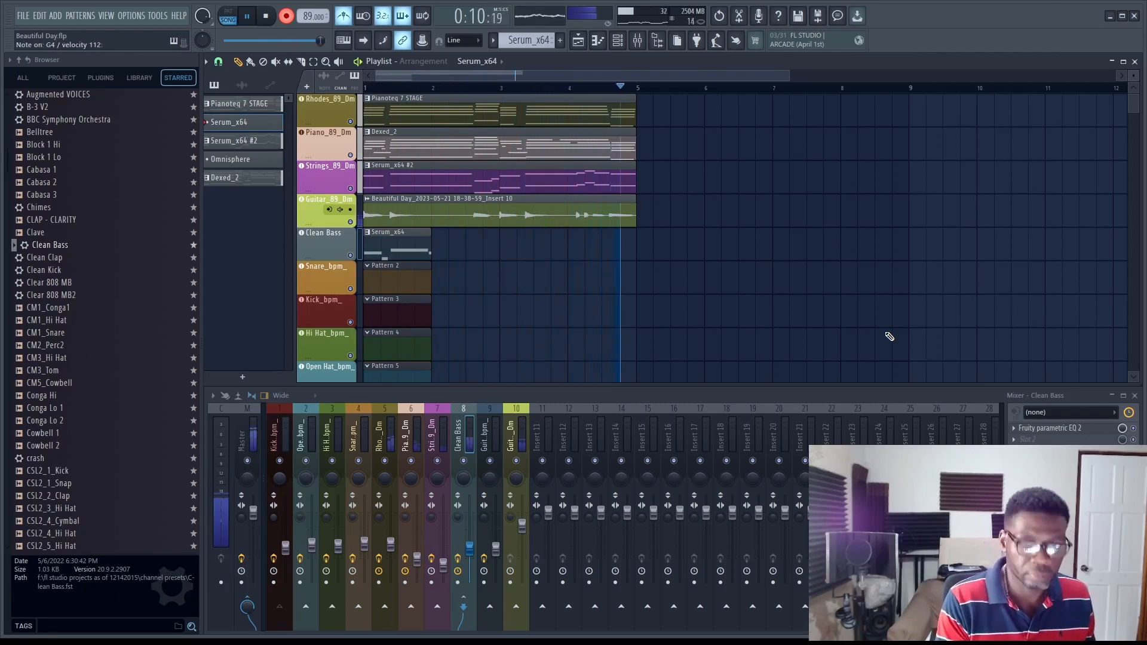
key(space)
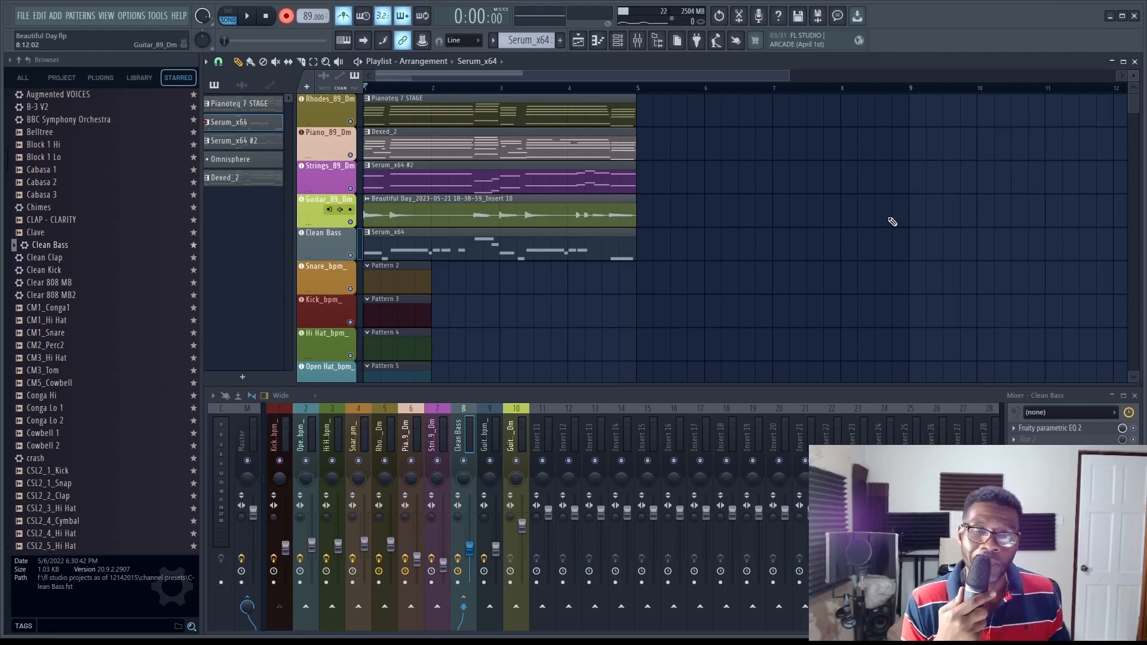
Move the Guitar_89_Dm mixer track beside the bass during playback and rename the Clean Bass track Bass_89_Dm with a purple colour.
key(space)
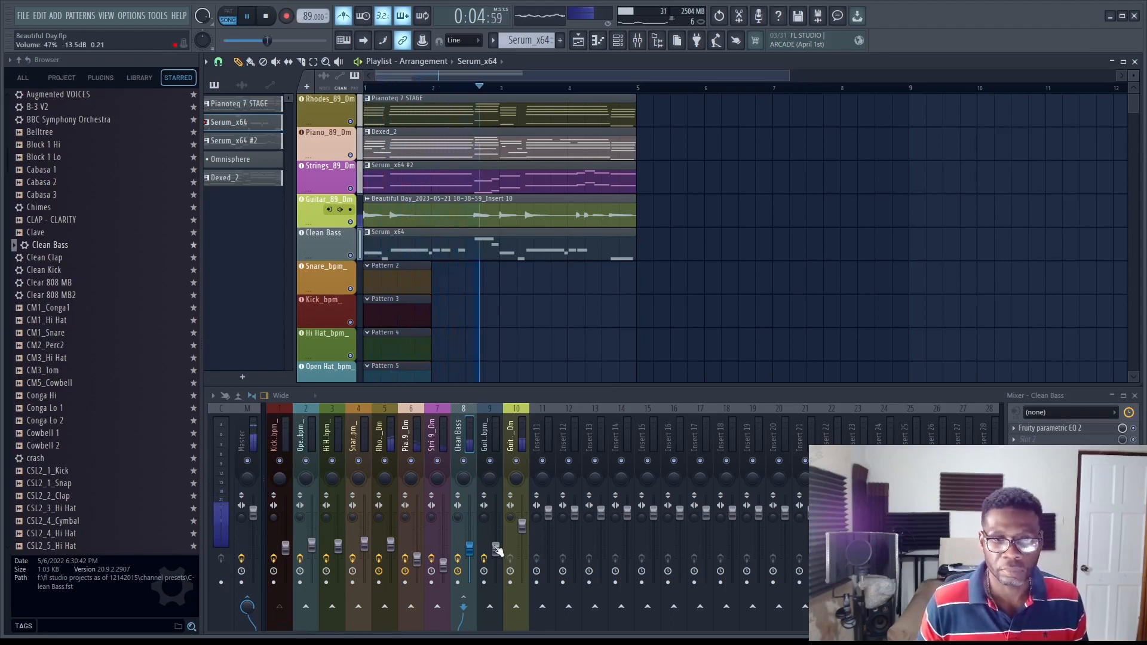
scroll(514, 443, up, 1)
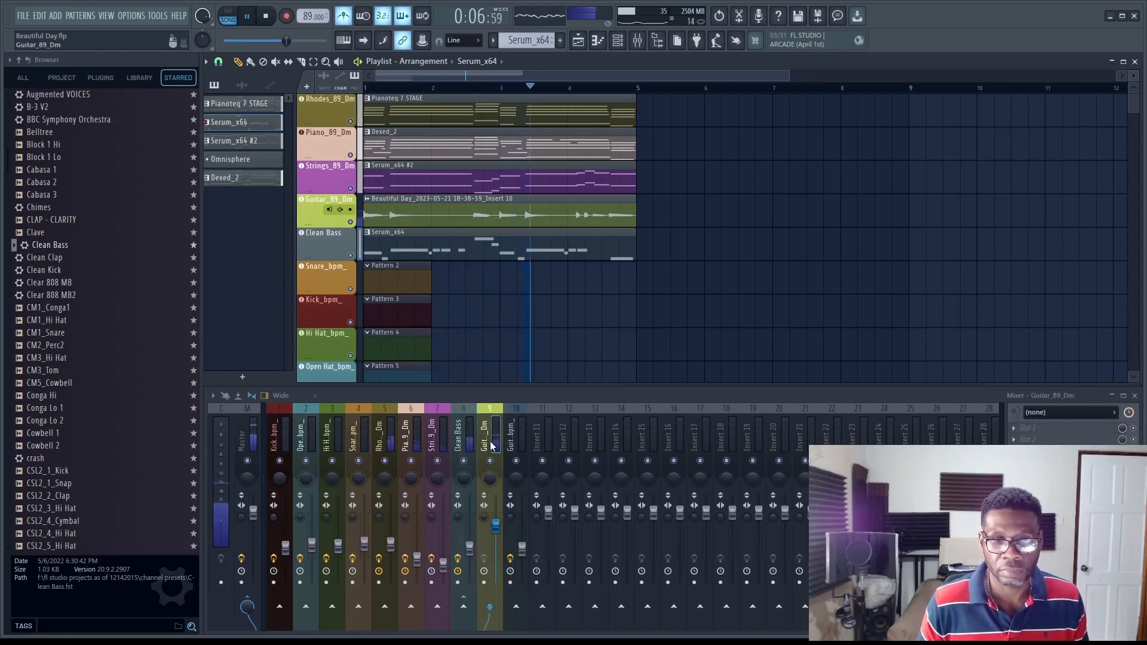
click(460, 438)
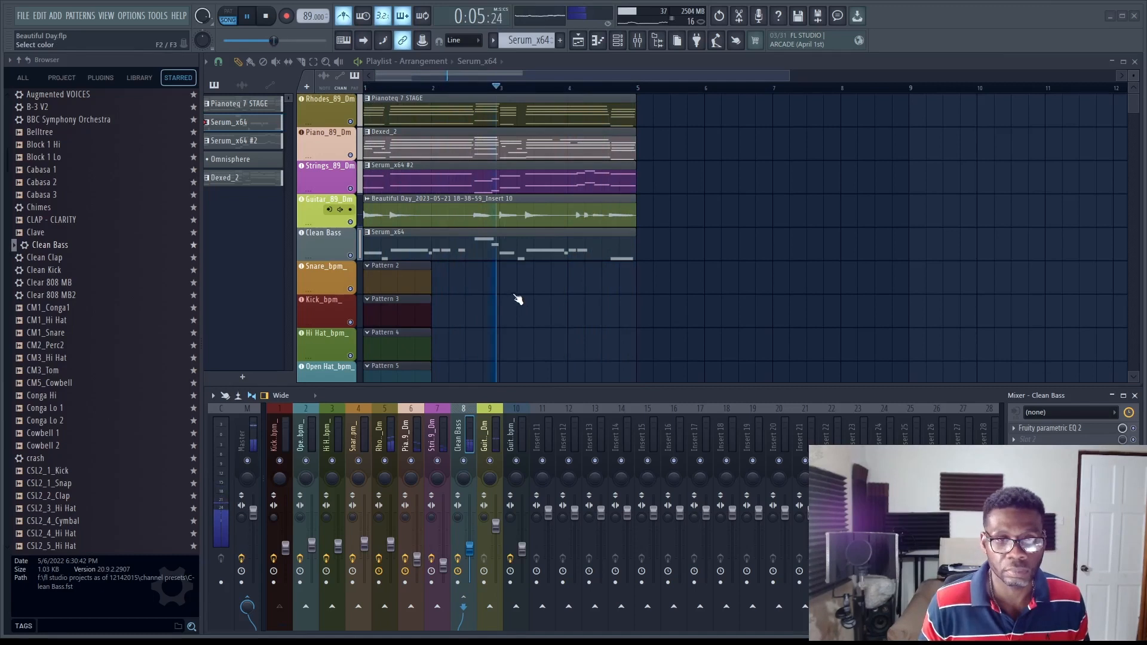
click(517, 300)
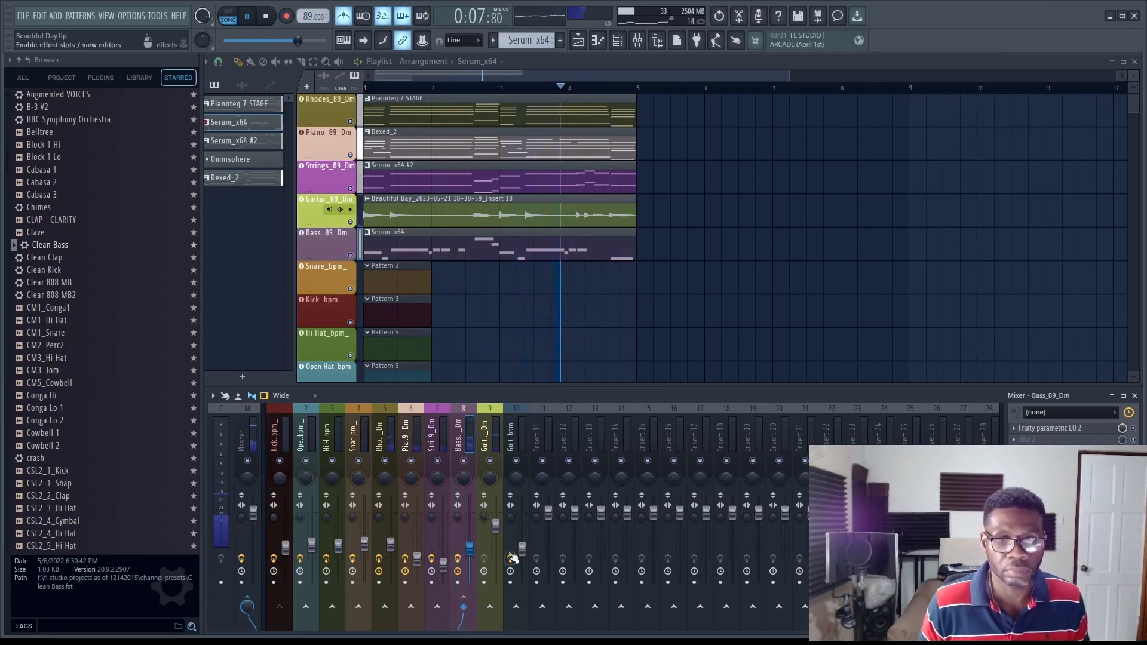
Lower the Guitar_89_Dm mixer track's volume while the song plays, then stop playback and select the Rhodes track.
click(497, 500)
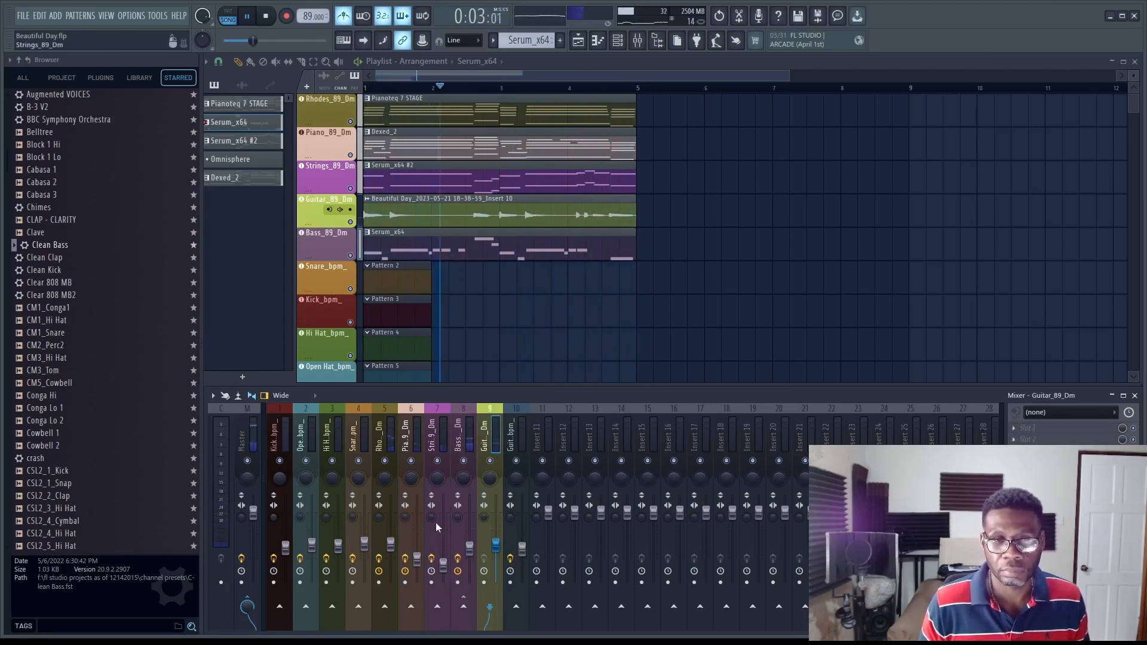
key(space)
click(390, 540)
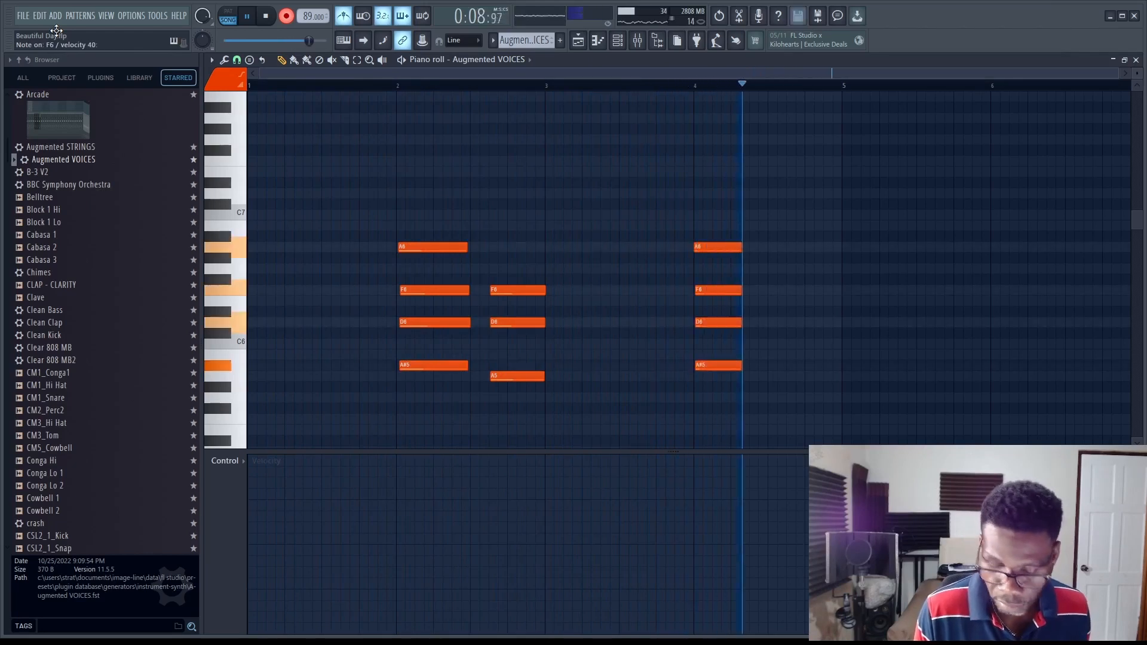
Record the sustained Augmented VOICES chords up to bar 4 and stop recording.
key(space)
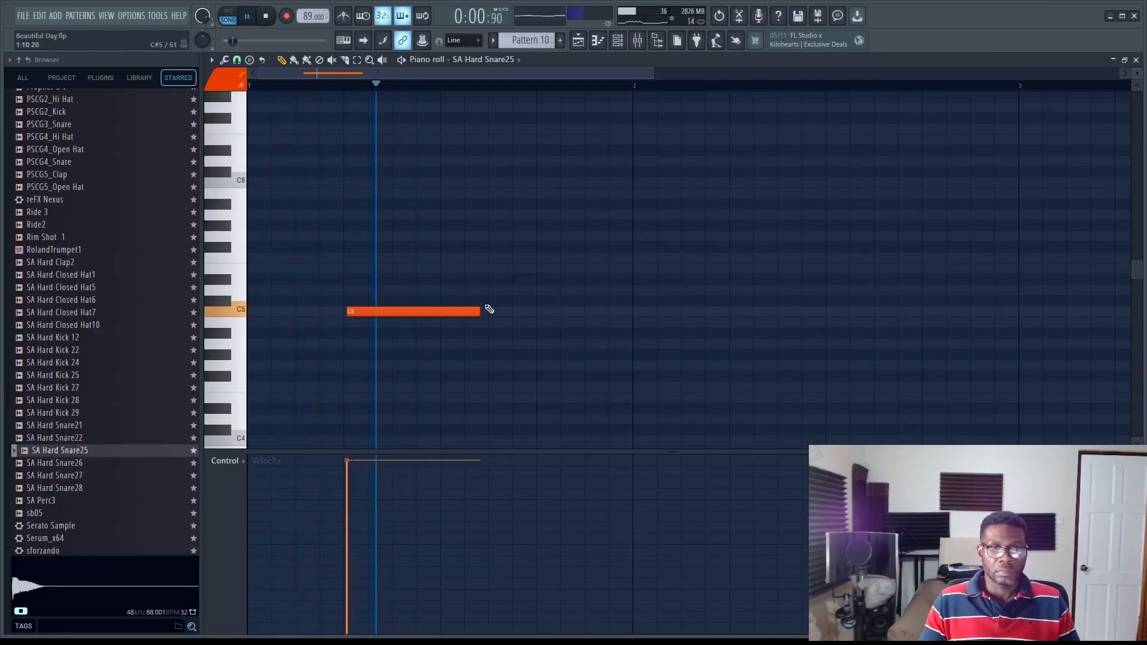
Shorten the first SA Hard Snare25 note and add C5 hits on beat 4 of bar 1 and beats 2 and 4 of bar 2.
drag(484, 310, 398, 310)
key(space)
click(539, 311)
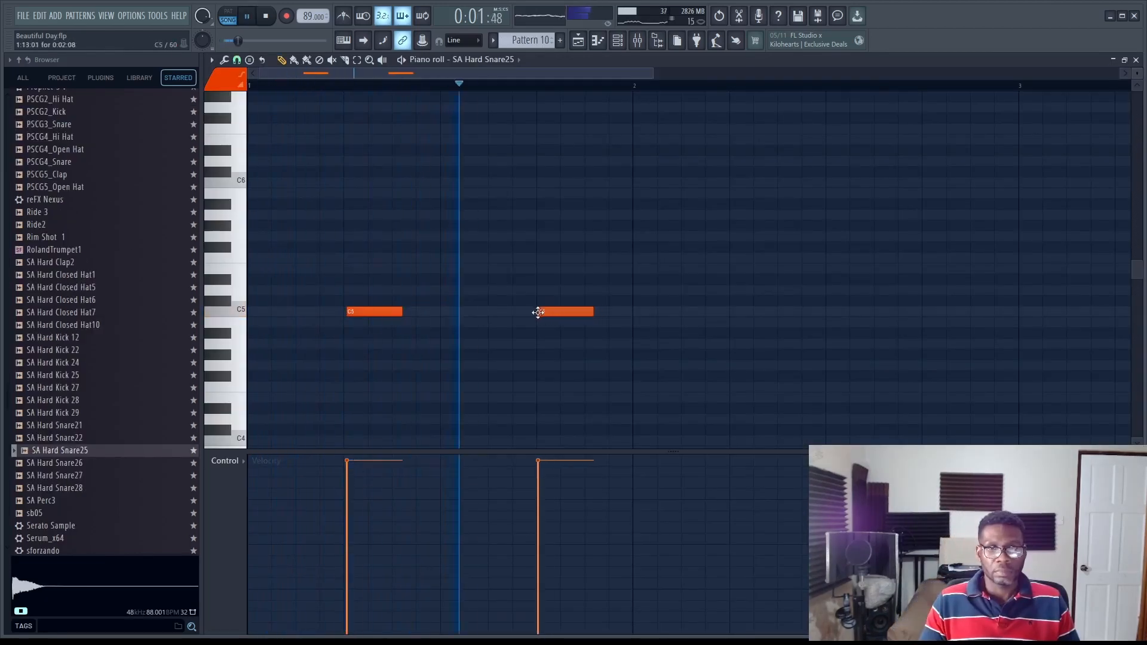
click(738, 312)
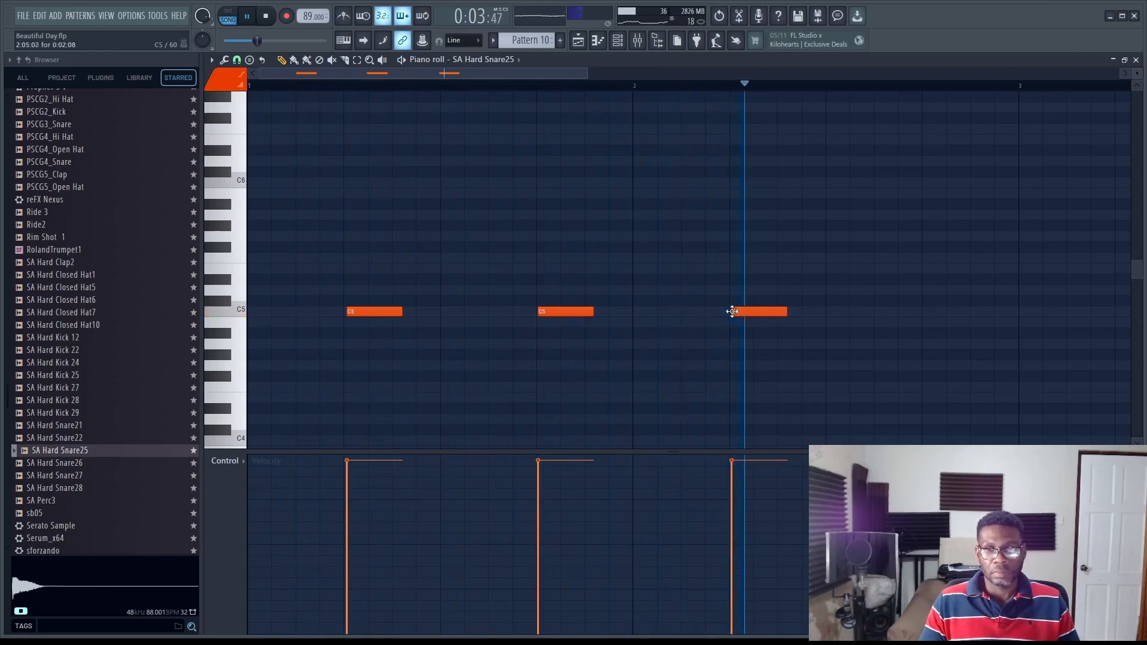
click(927, 312)
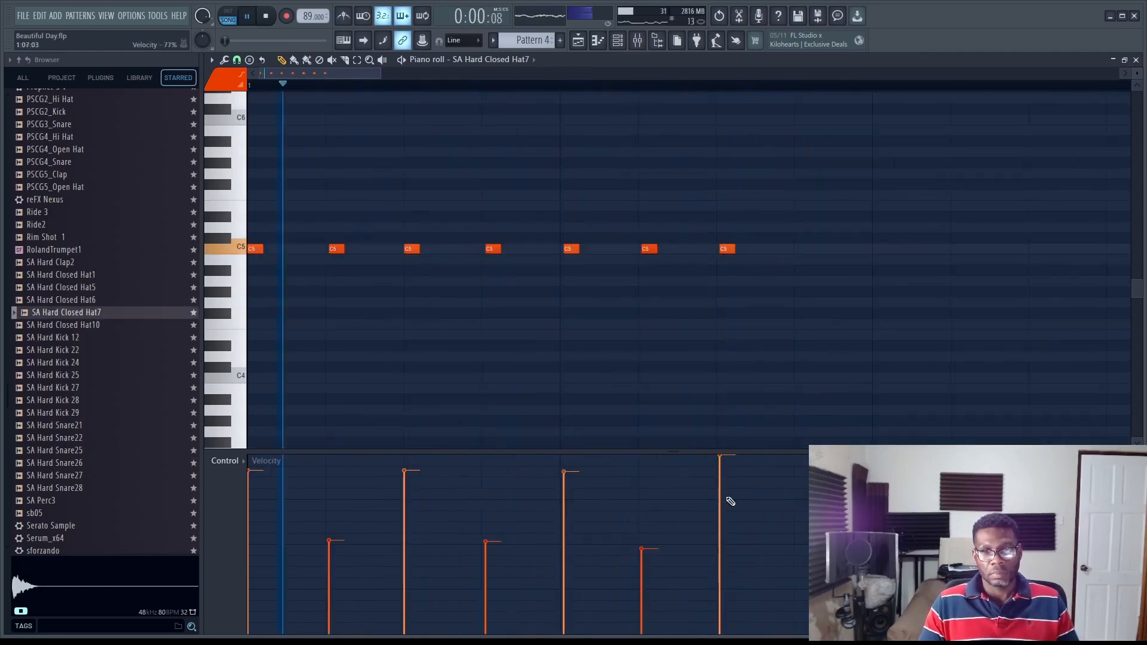
Add an eighth C5 note to the SA Hard Closed Hat7 pattern, accent the seventh, soften the eighth and close the piano roll.
click(729, 481)
click(807, 248)
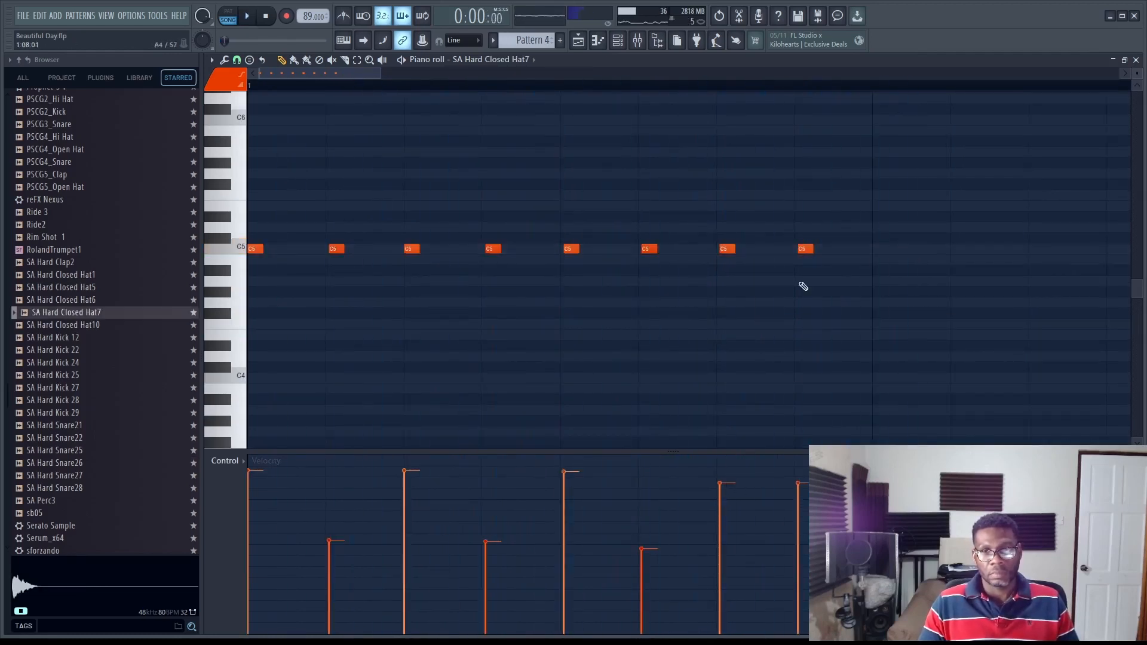
click(726, 469)
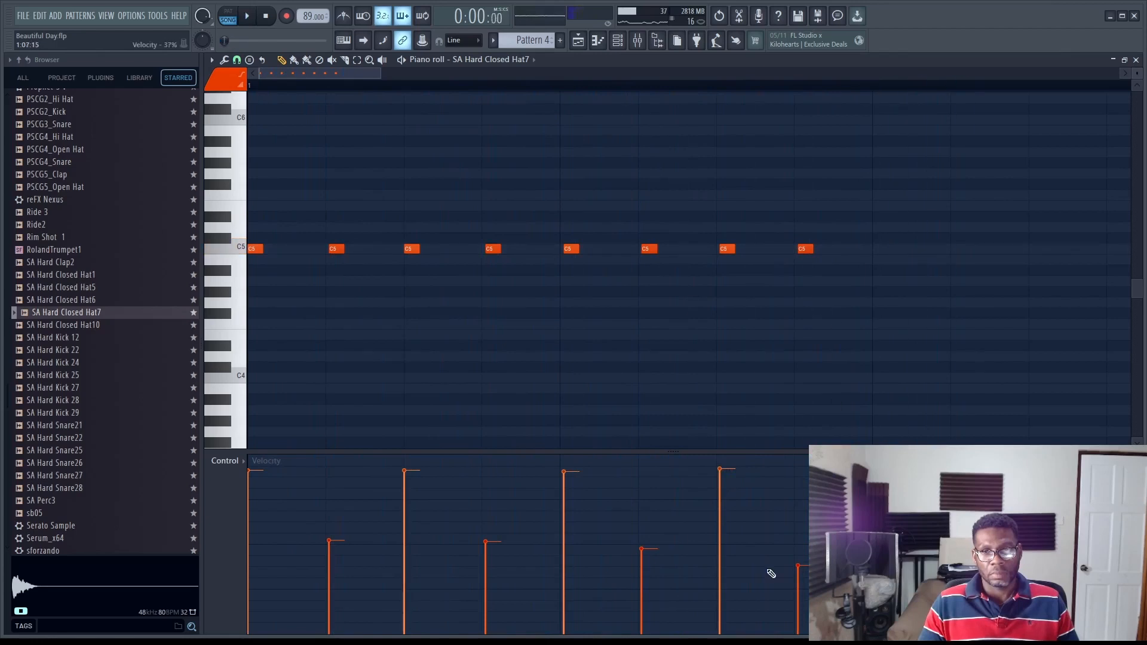
click(795, 570)
key(space)
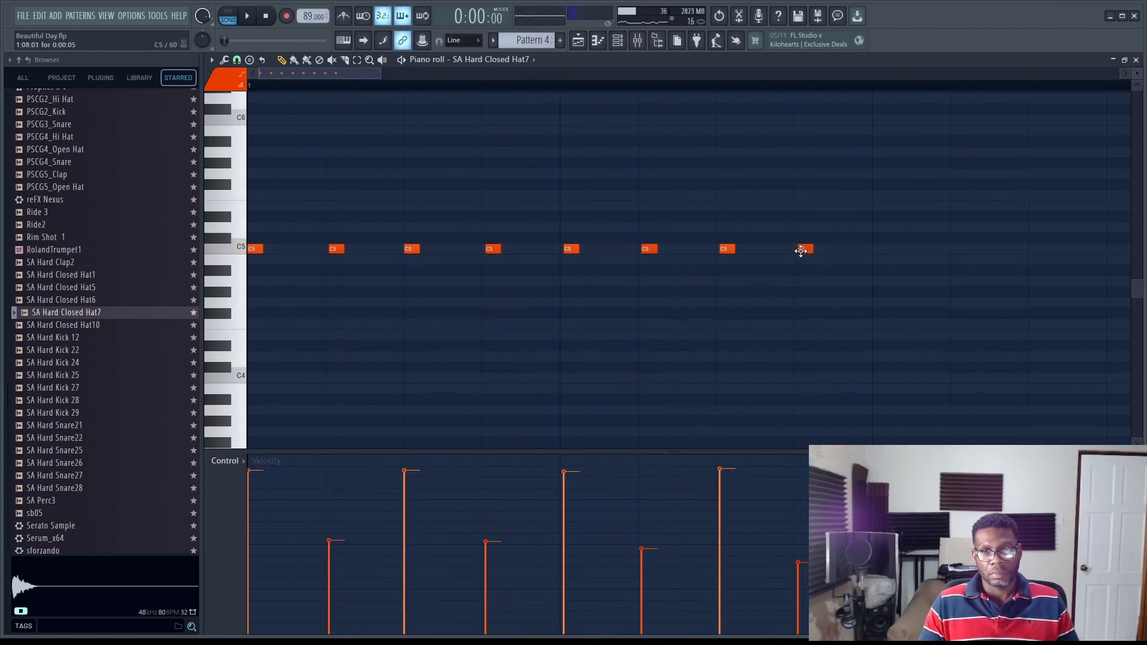
ctrl+scroll(899, 208, down, 2)
key(space)
click(1136, 60)
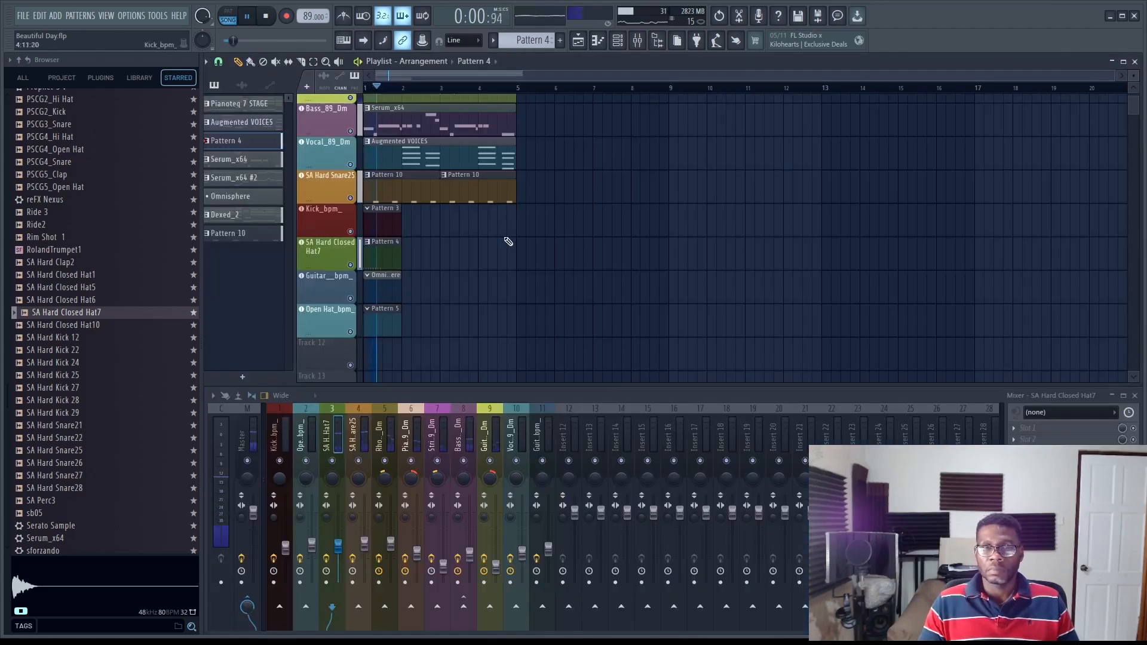
Reopen the SA Hard Closed Hat7 pattern, copy its eight notes into the second half of bar 1 and select all sixteen.
double_click(381, 250)
ctrl+scroll(543, 298, down, 2)
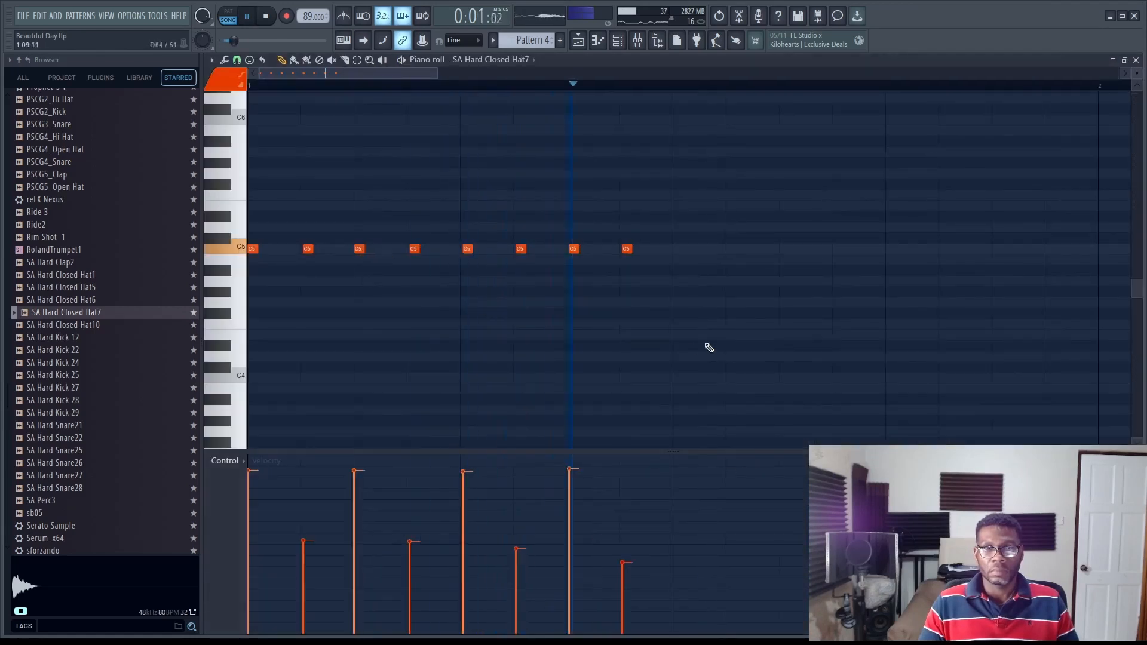
ctrl+drag(713, 349, 251, 174)
key(space)
mouse_move(253, 250)
shift+mouse_down()
mouse_move(762, 277)
mouse_move(678, 270)
shift+mouse_up()
key(space)
ctrl+scroll(763, 335, down, 2)
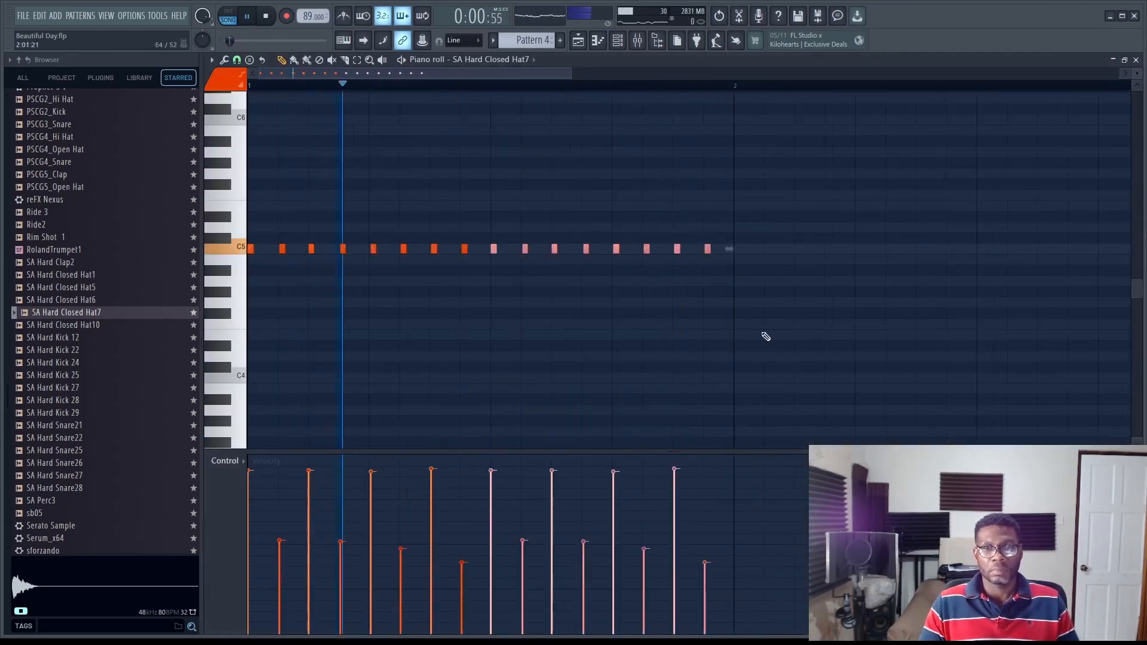
ctrl+drag(874, 377, 90, 139)
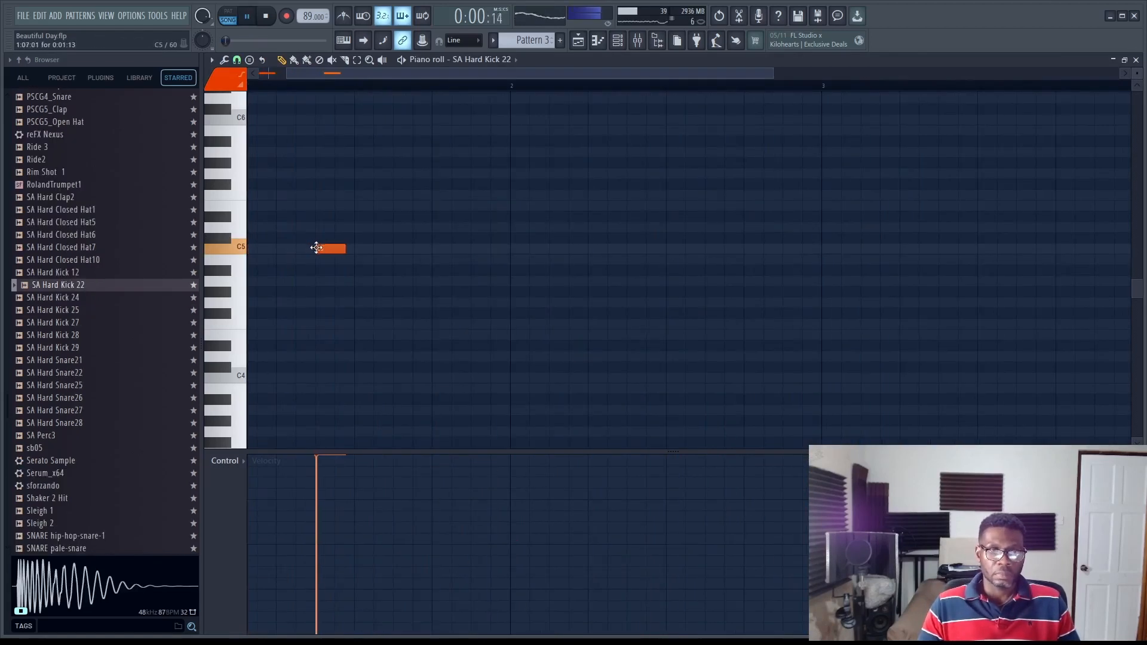
Nudge the SA Hard Kick 22 note in mid bar 1 slightly later and add a C5 kick at the start of bar 2.
drag(312, 247, 317, 247)
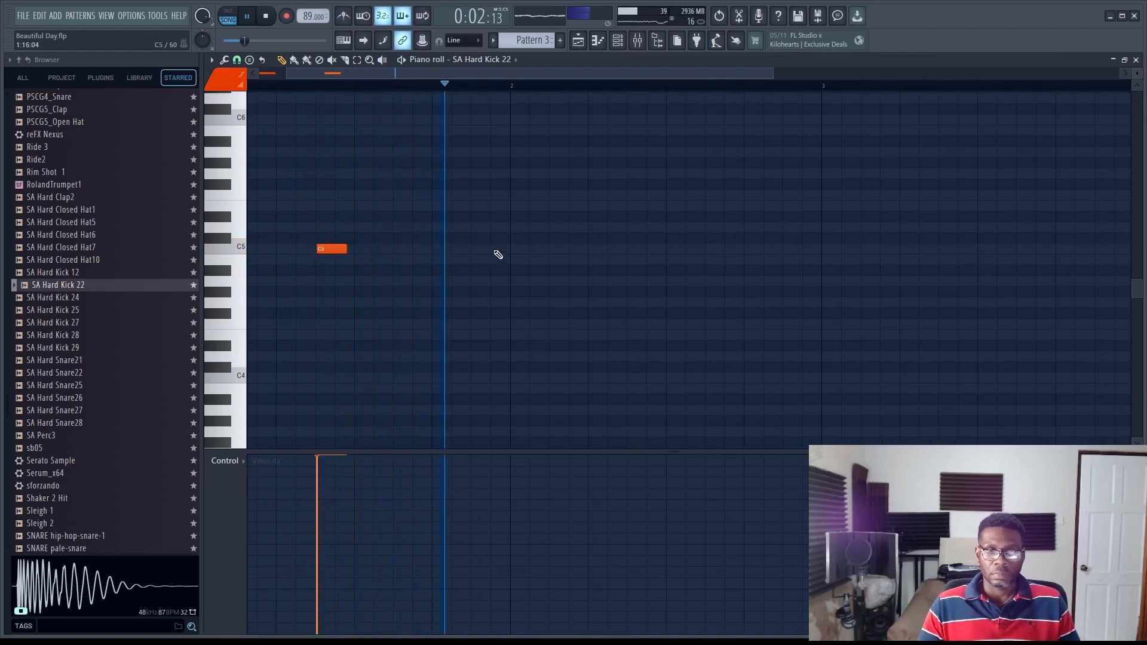
click(513, 248)
scroll(512, 251, up, 2)
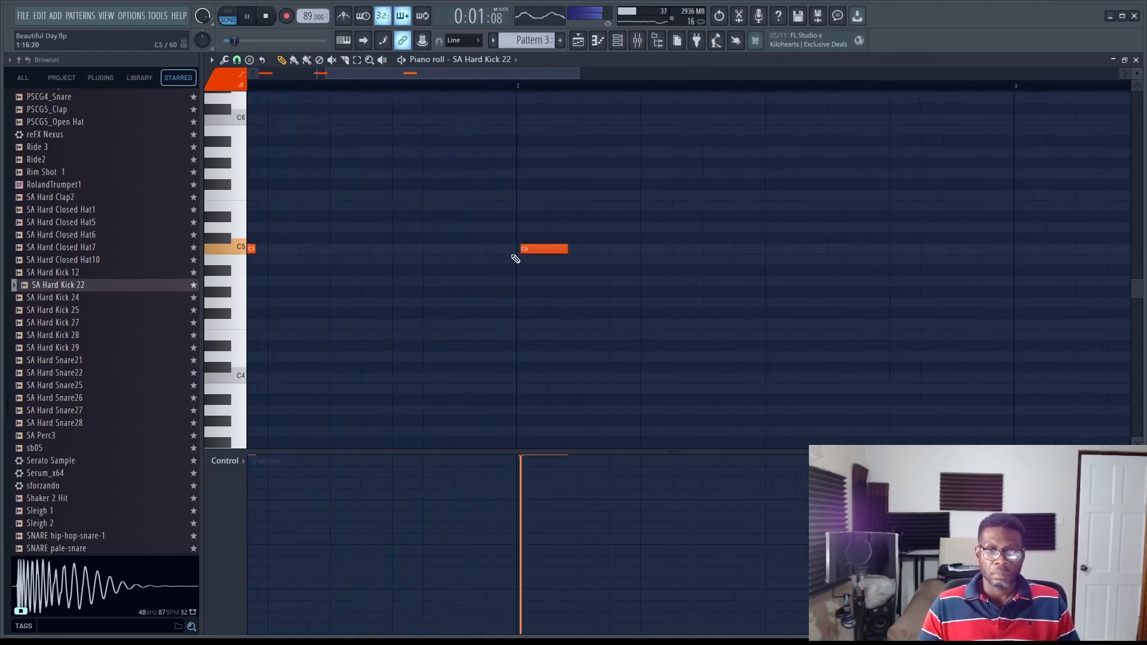
Add a short C5 kick just before bar 2, nudge it slightly earlier and lower its velocity to about two thirds.
click(502, 248)
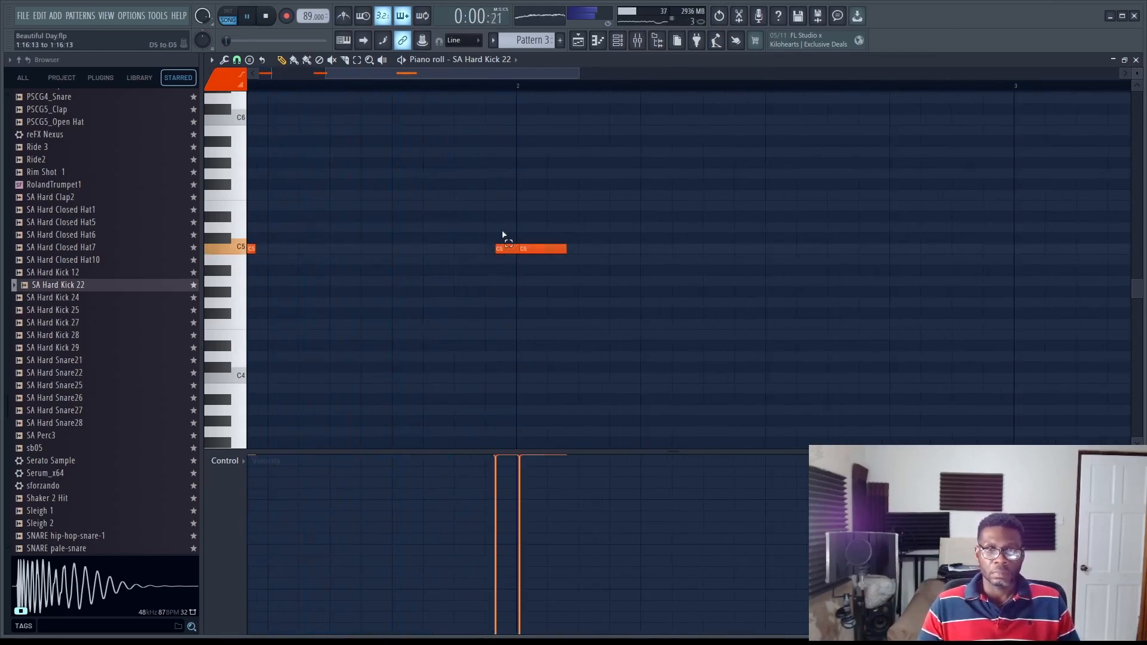
click(533, 246)
scroll(502, 251, up, 3)
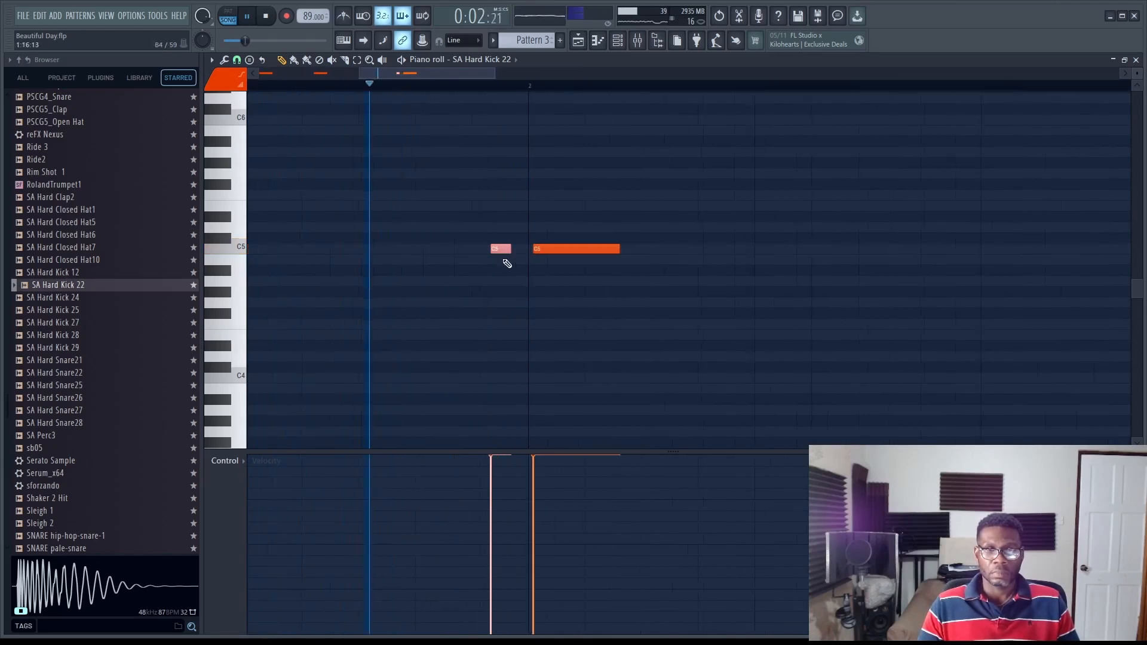
key(space)
drag(499, 250, 496, 251)
key(space)
drag(486, 502, 488, 515)
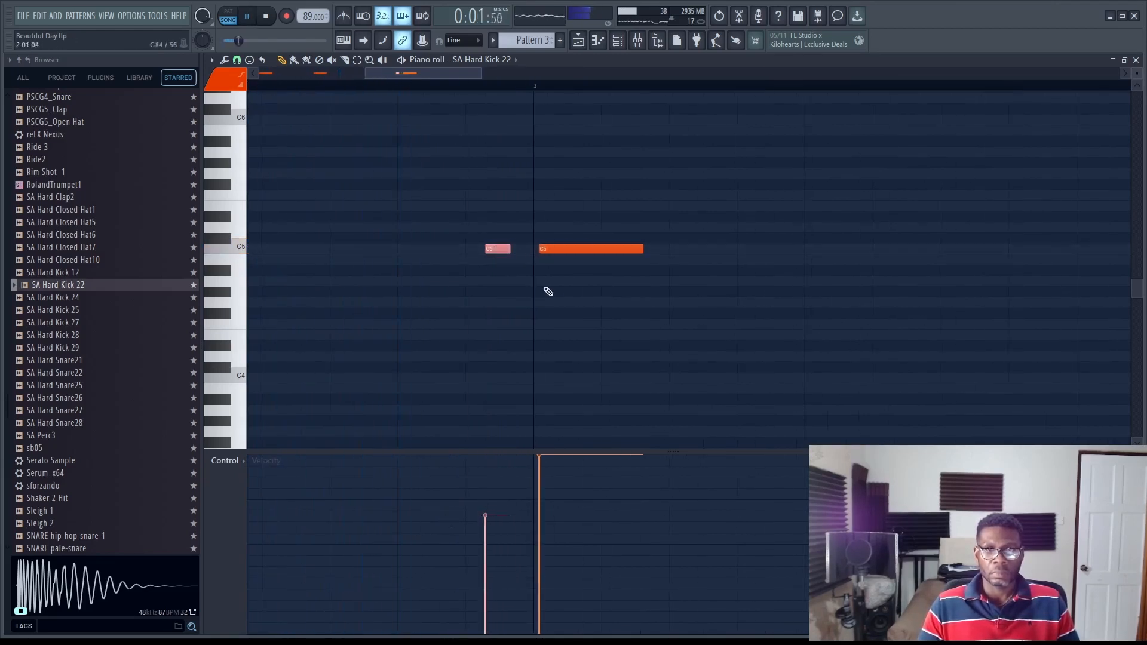
Nudge the SA Hard Kick 22 note at the start of bar 2 slightly earlier and add a C5 kick half a beat after it.
drag(553, 252, 551, 252)
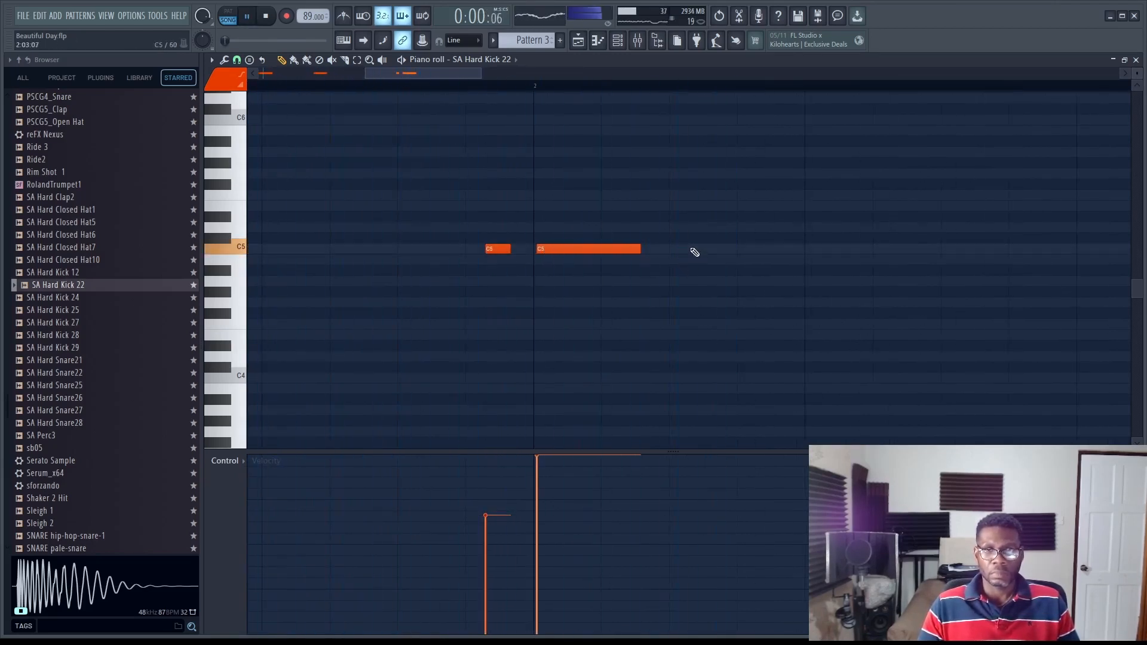
click(673, 247)
drag(491, 248, 486, 249)
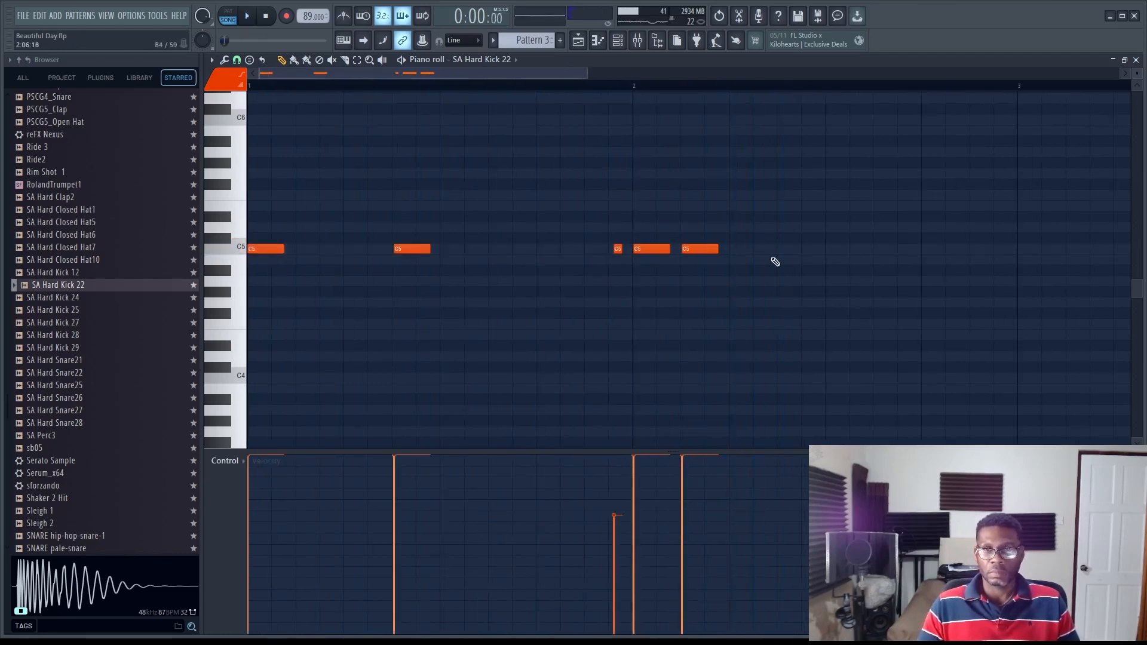
Add a short C5 kick halfway through beat 2 of bar 2 in the SA Hard Kick 22 pattern.
scroll(790, 257, up, 3)
drag(765, 249, 791, 249)
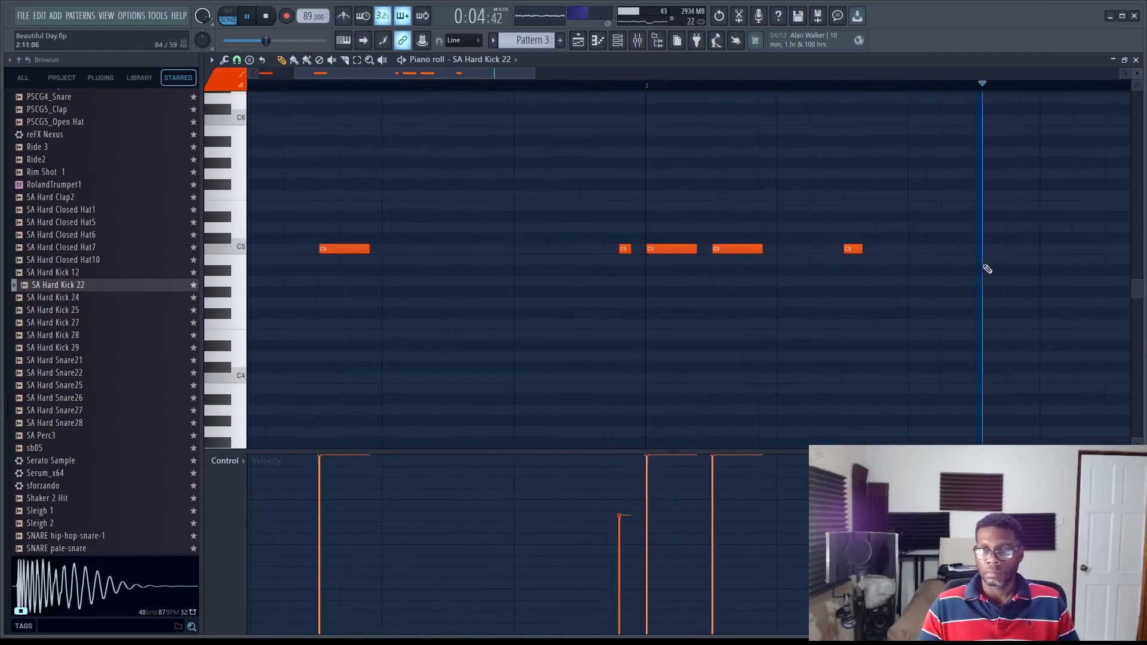
click(980, 249)
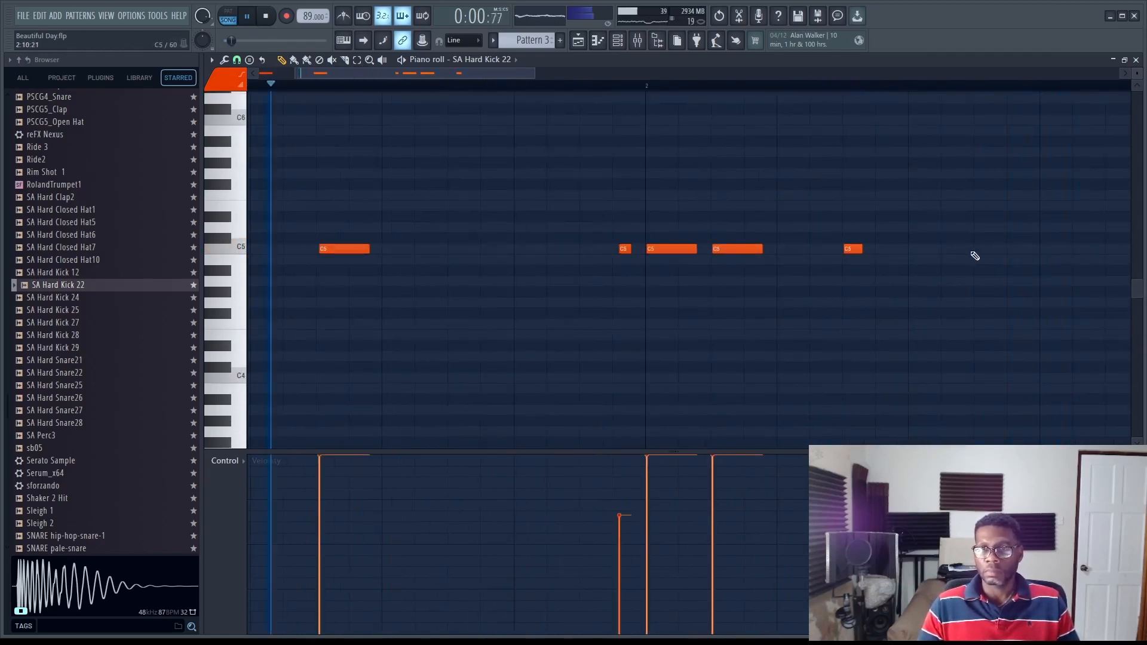
scroll(999, 245, up, 3)
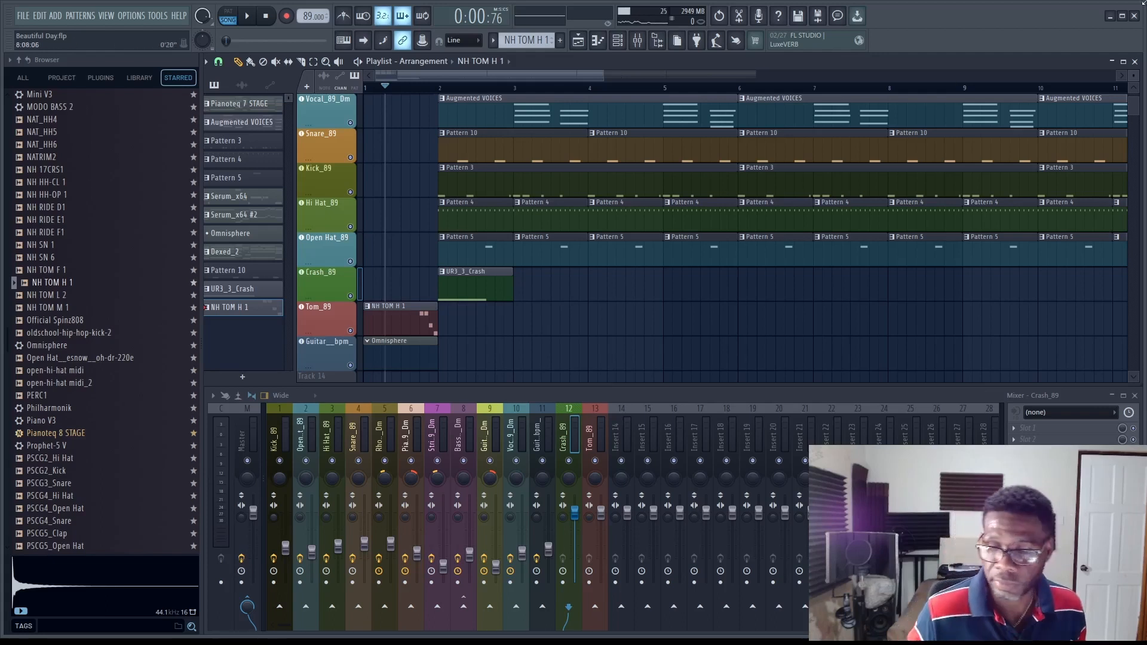
Play back the arrangement from bar 1 to hear the tom fill leading into bar 2, and stop playback.
key(space)
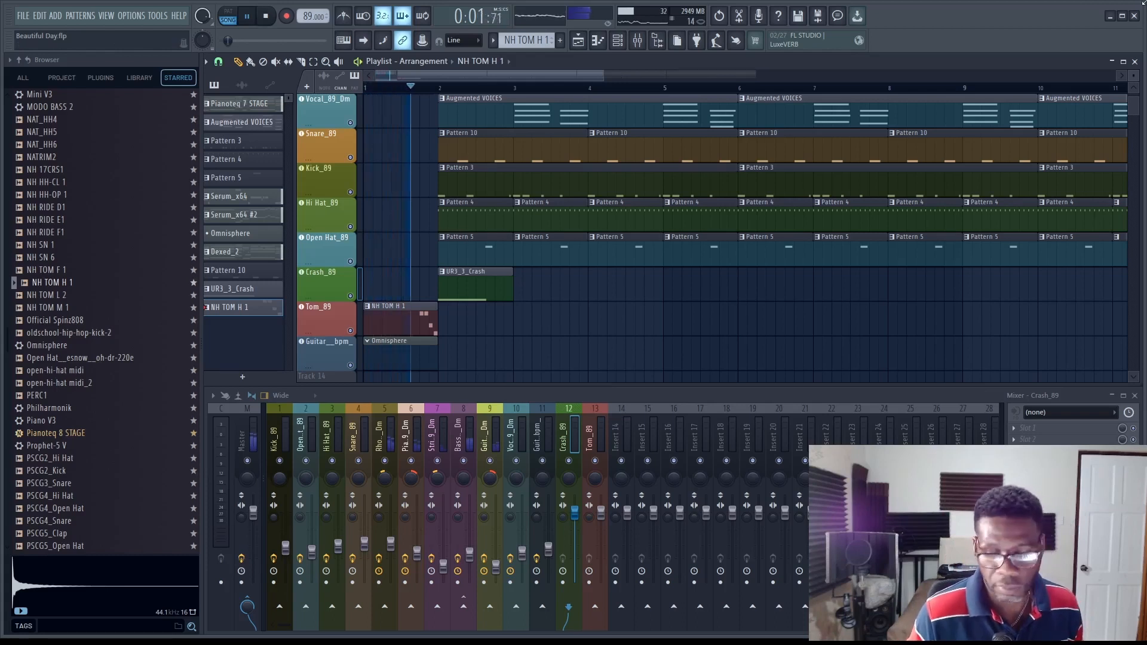
key(space)
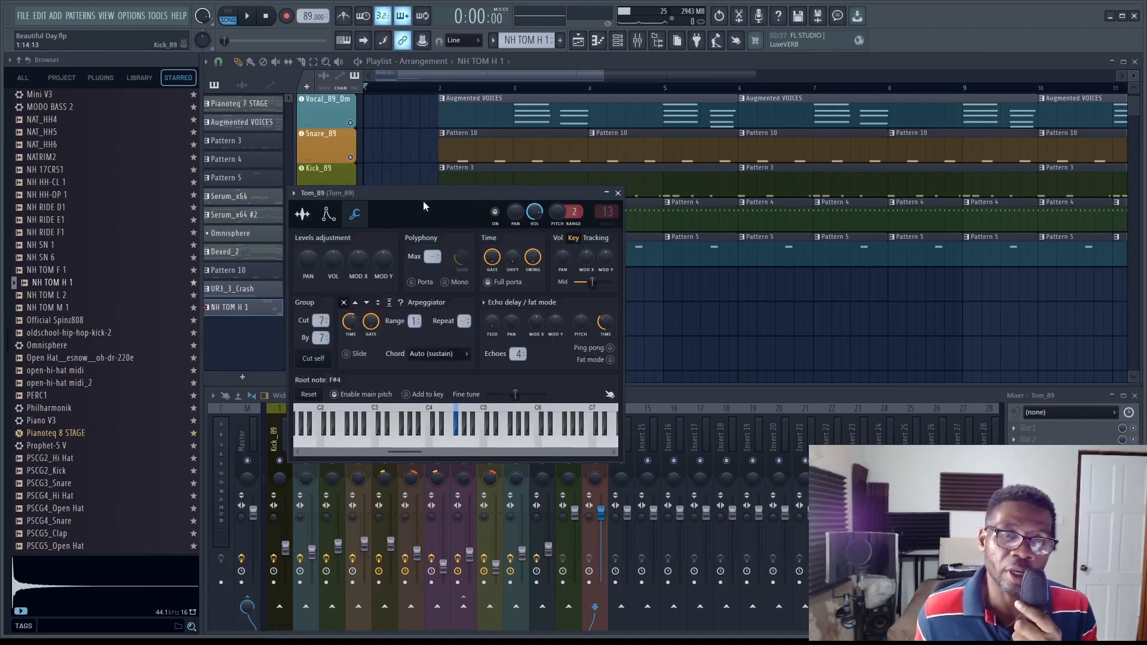
Examine the Tom_89 channel's cut group and its NH TOM H 1 sample settings, and close the channel window.
drag(423, 207, 697, 88)
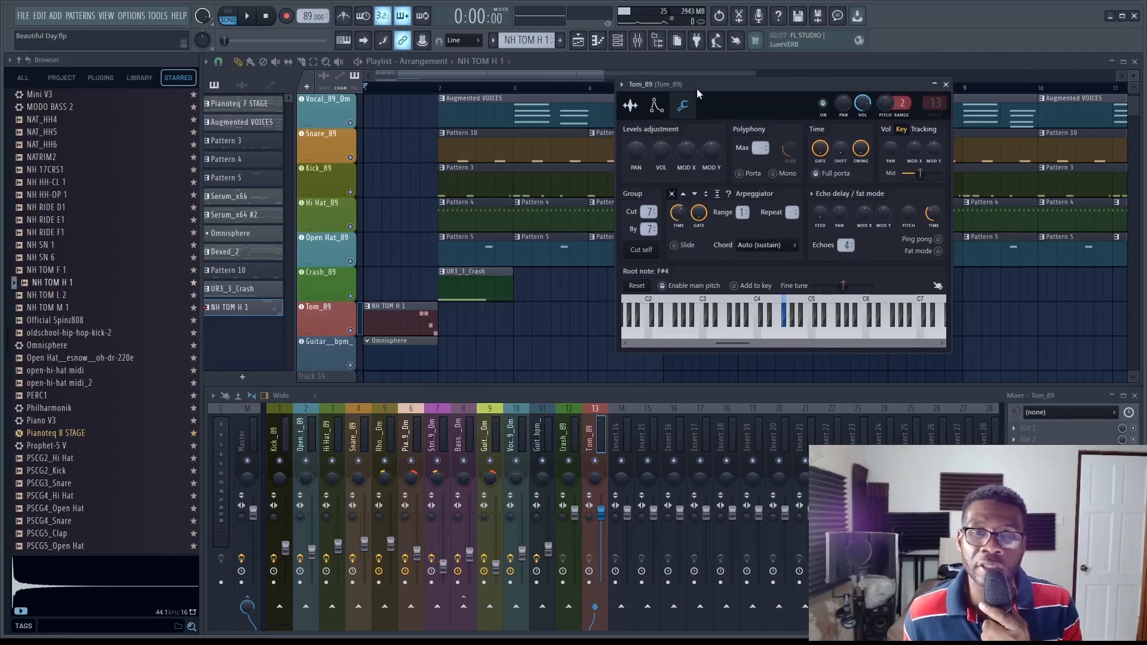
click(631, 106)
click(679, 106)
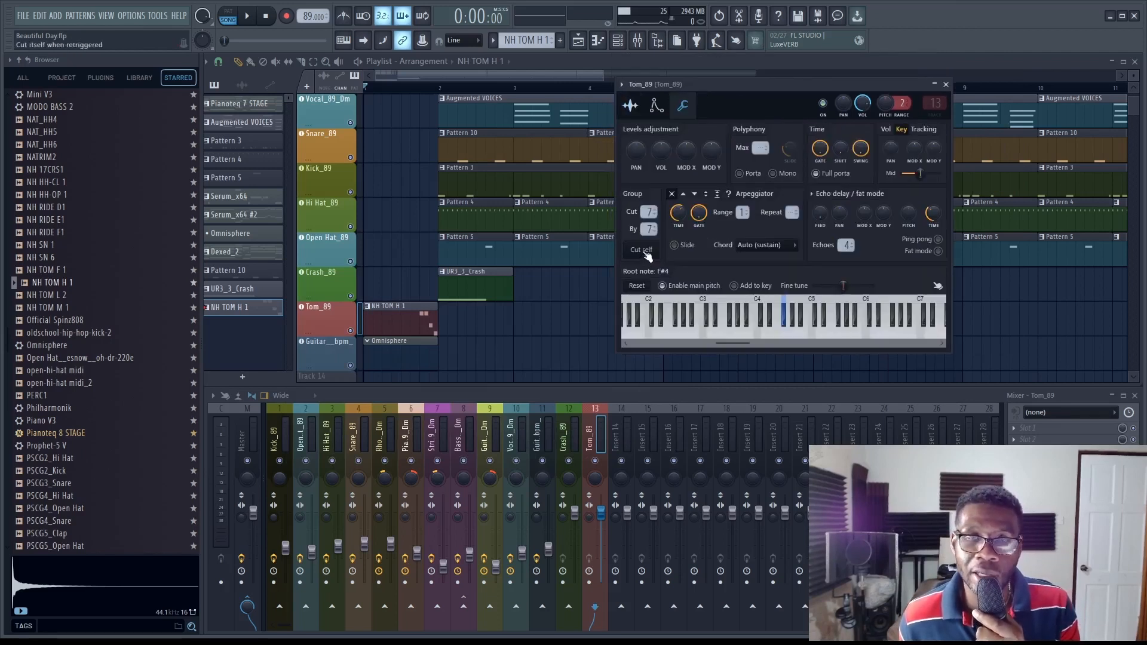
click(631, 107)
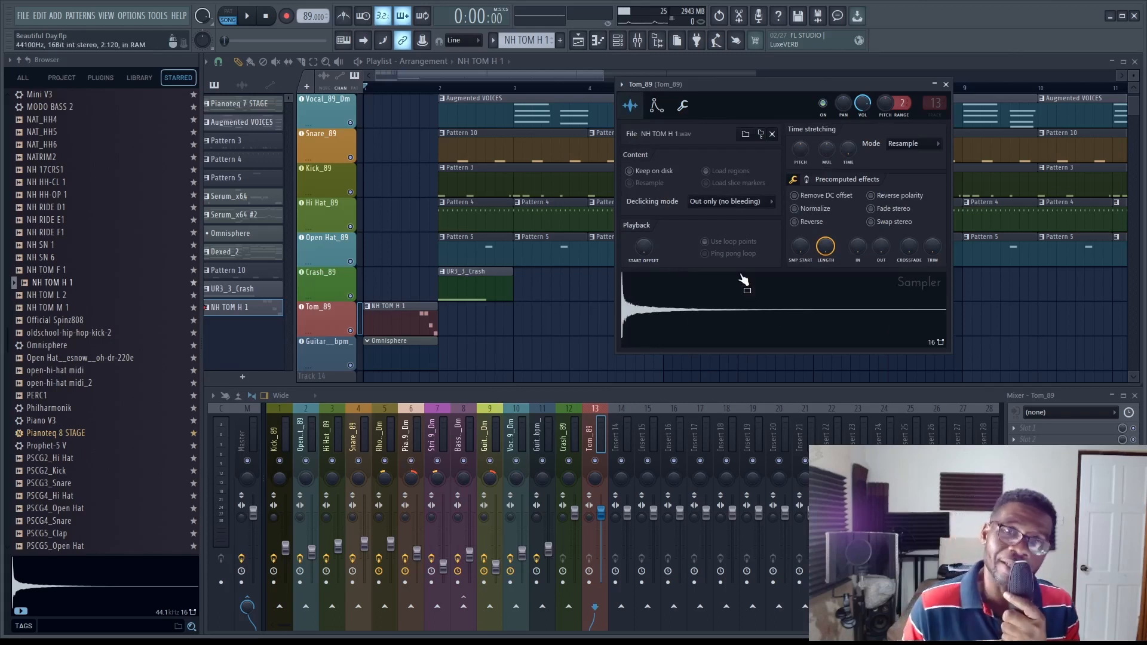
key(Escape)
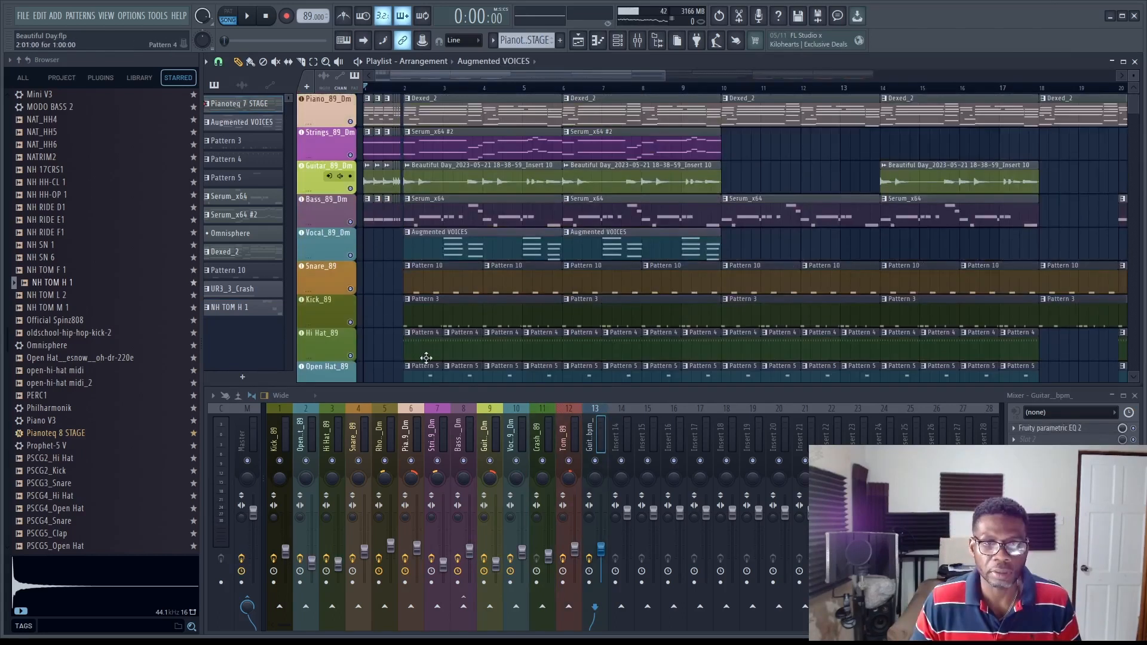
Play through the arrangement, select the Strings_89_Dm mixer track to check its level, stop playback and save the project.
key(space)
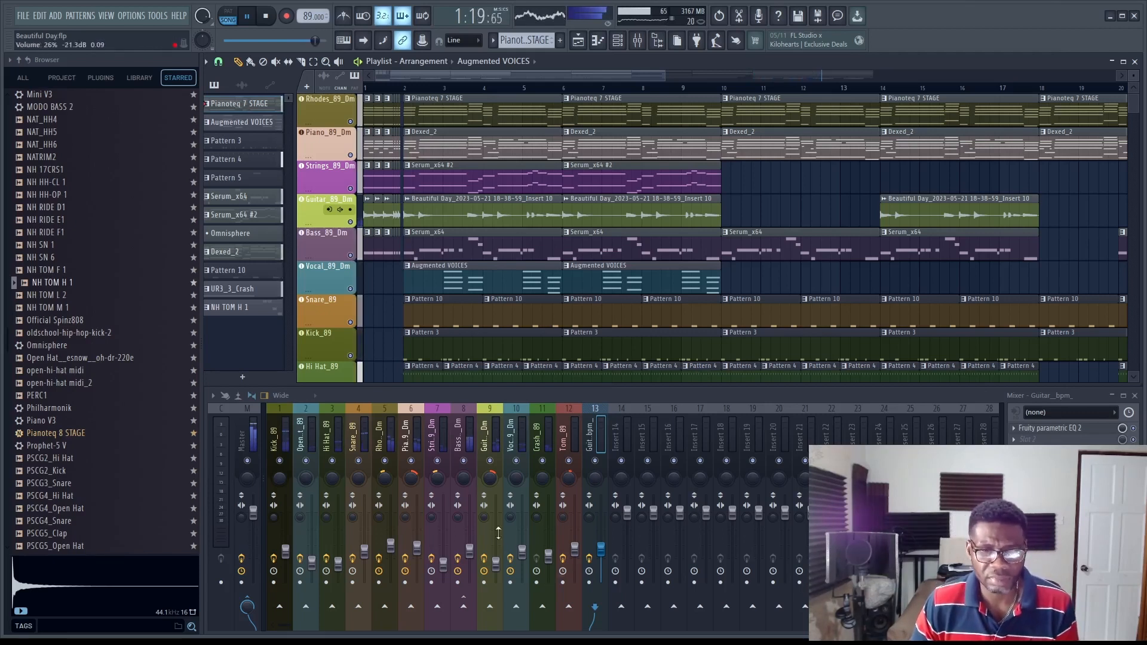
click(443, 563)
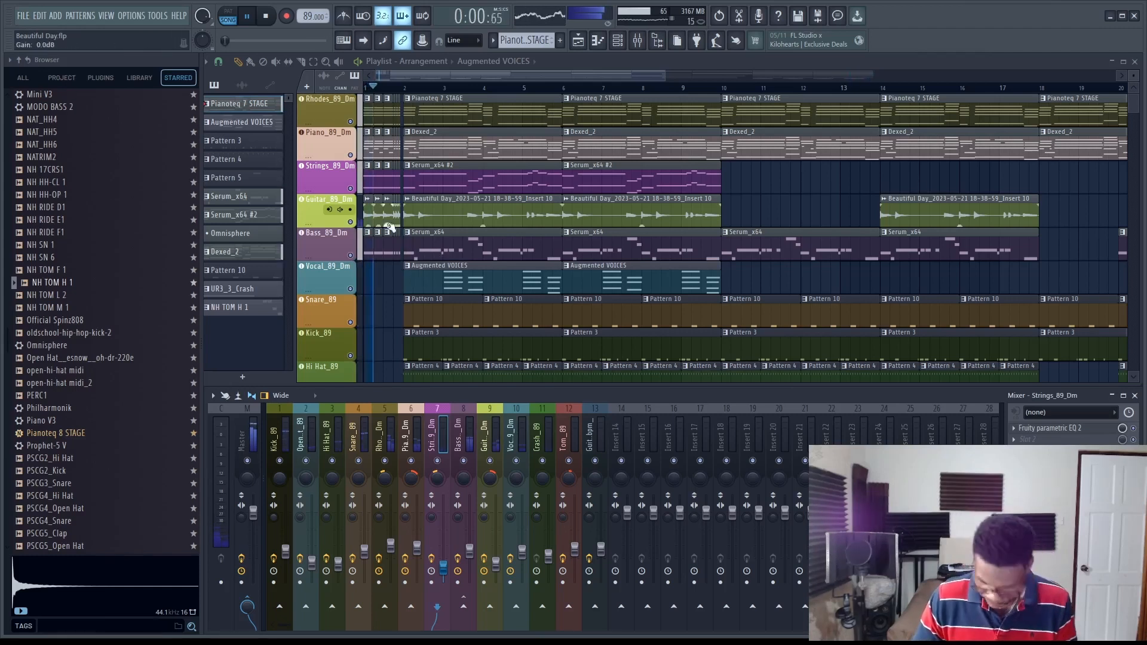
key(space)
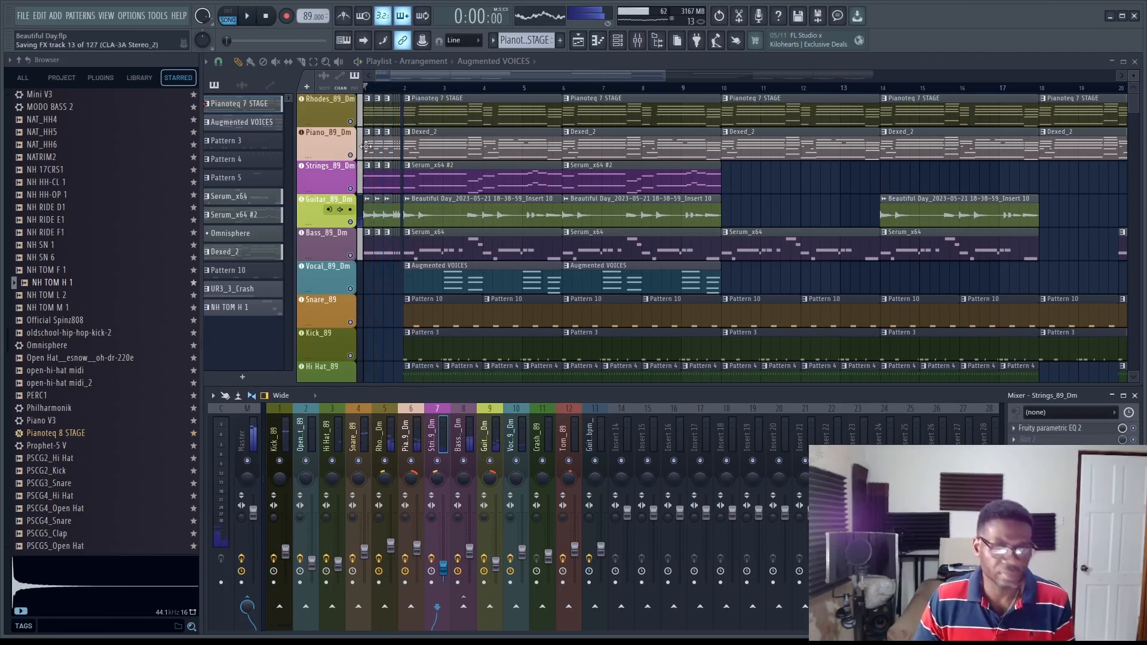